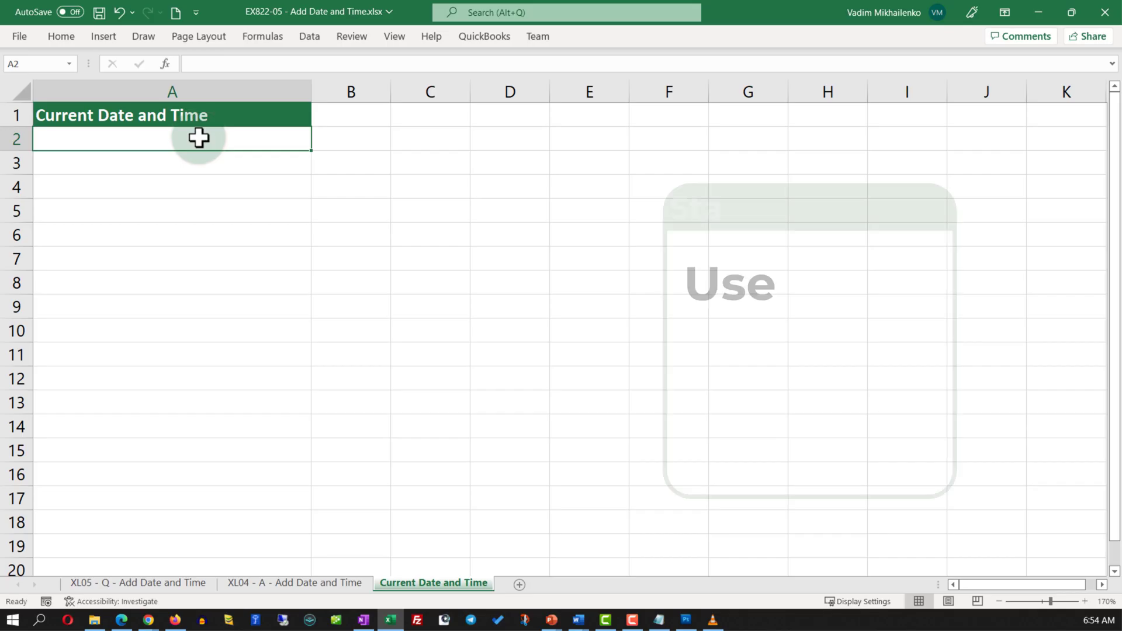
Step: Enter =NOW() in A2 so it shows the current date and time, then reselect A2
text(=)
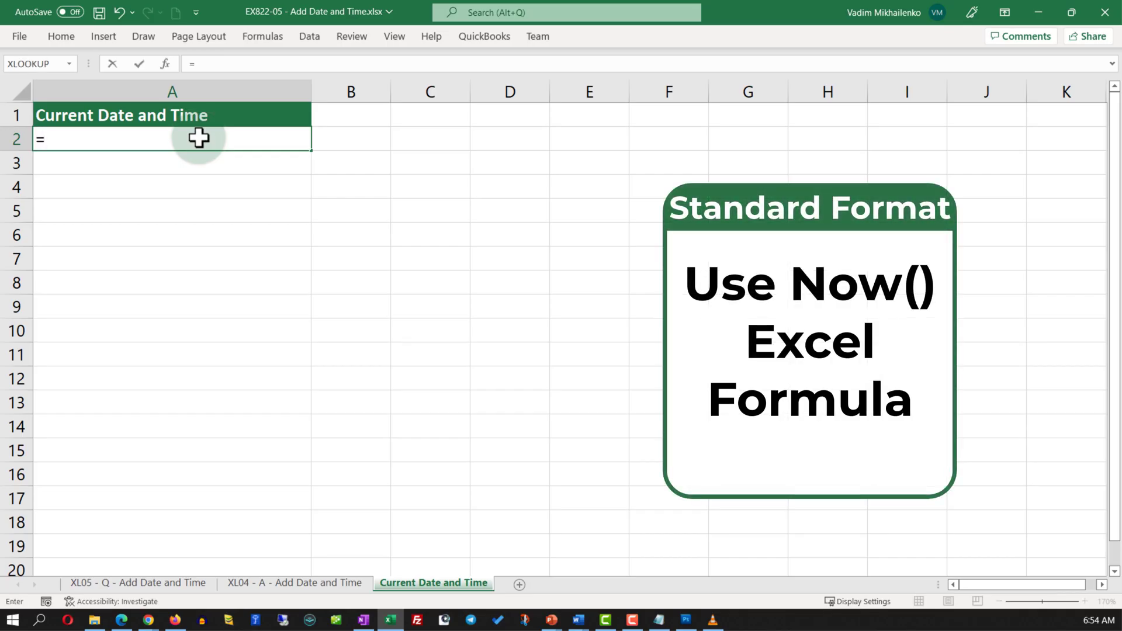
text(now())
key(Return)
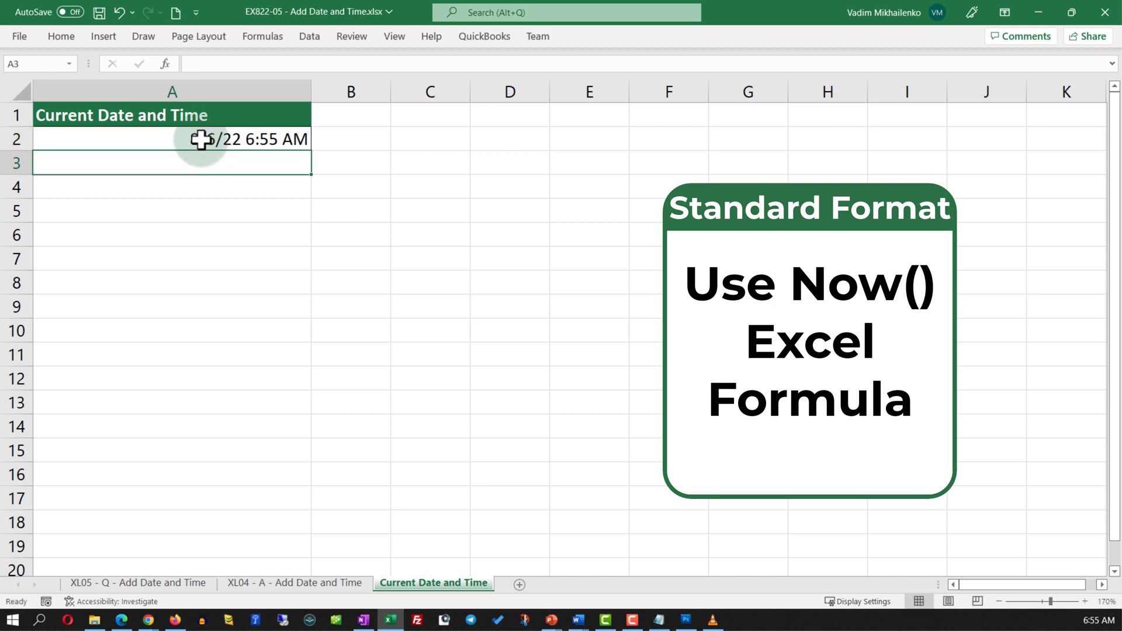
click(201, 139)
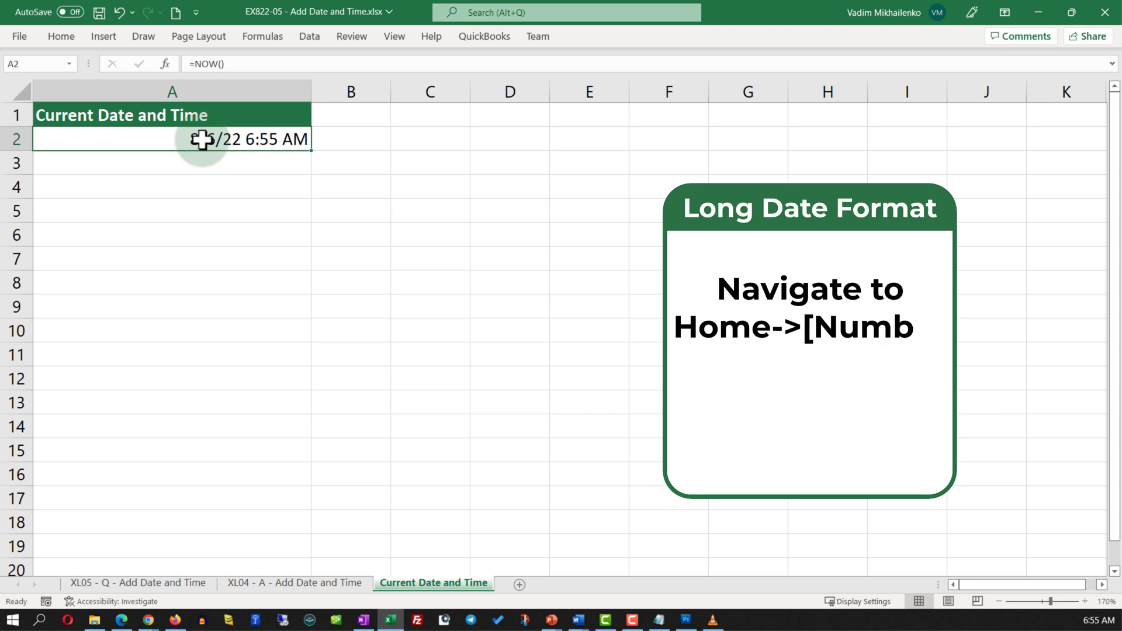
click(72, 37)
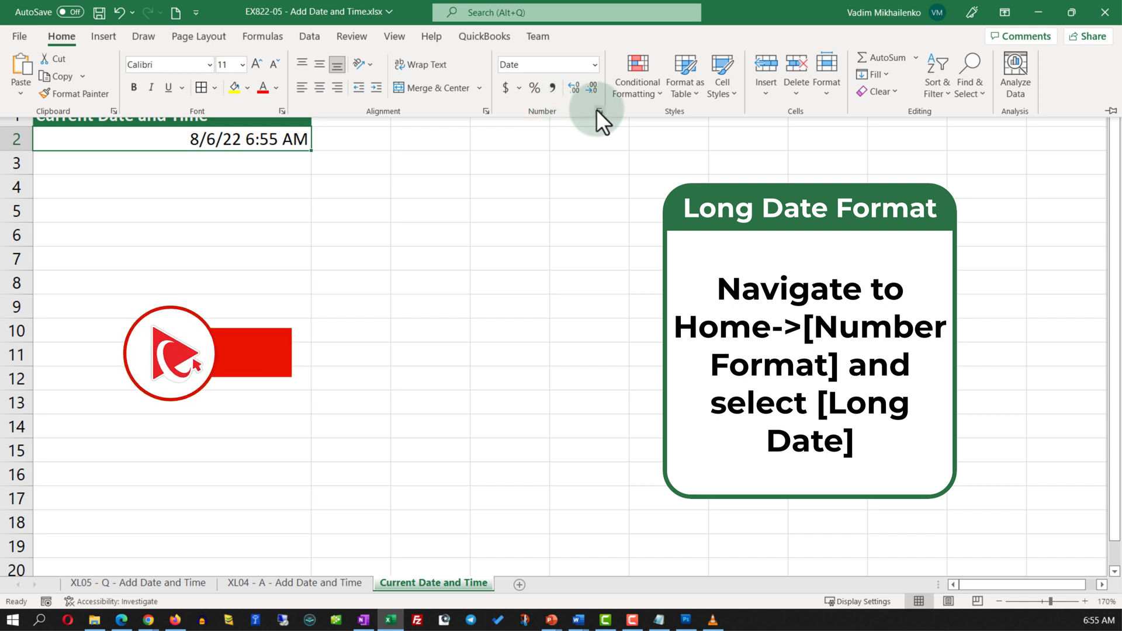
Step: Apply the Long Date number format to cell A2
click(595, 64)
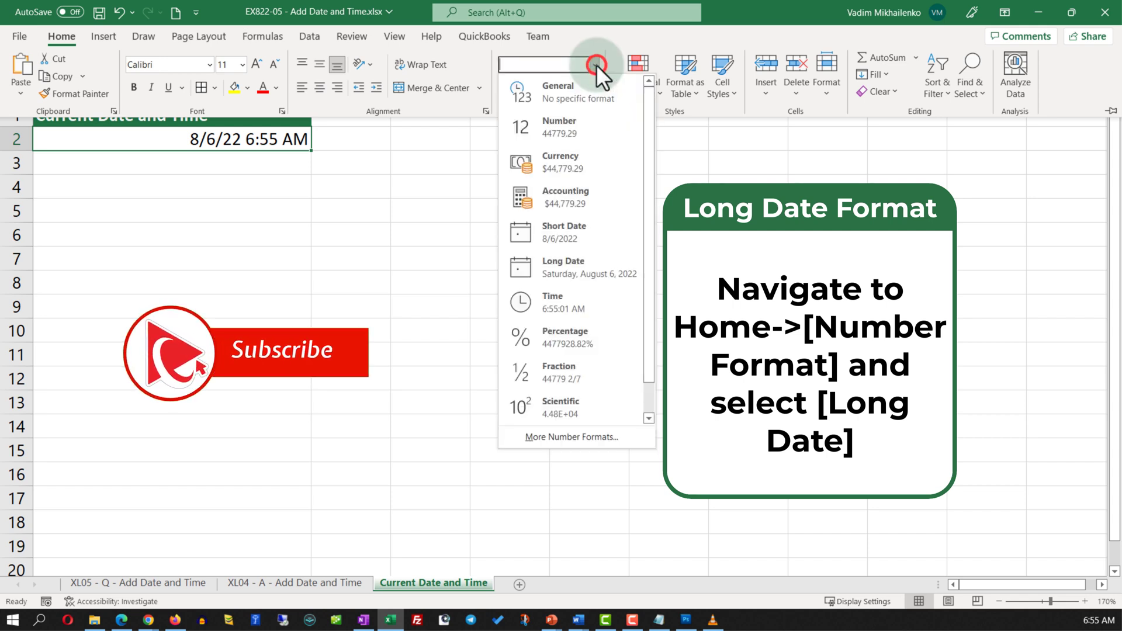
click(565, 265)
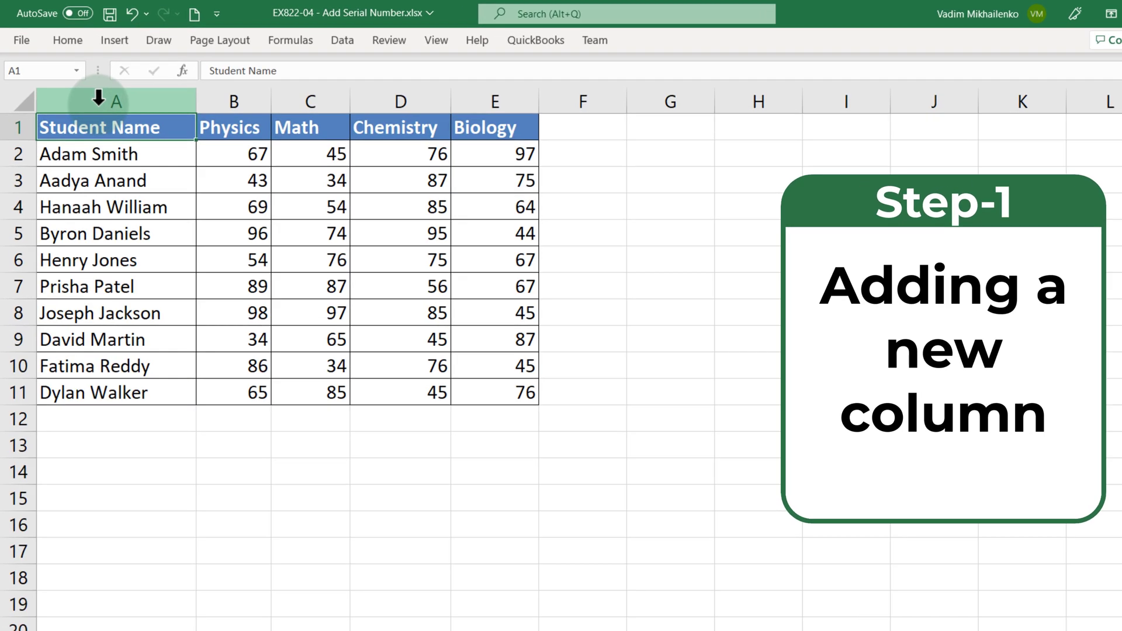
Step: Insert a new column A headed 'Serial Number' and widen it to fit the header
right_click(89, 93)
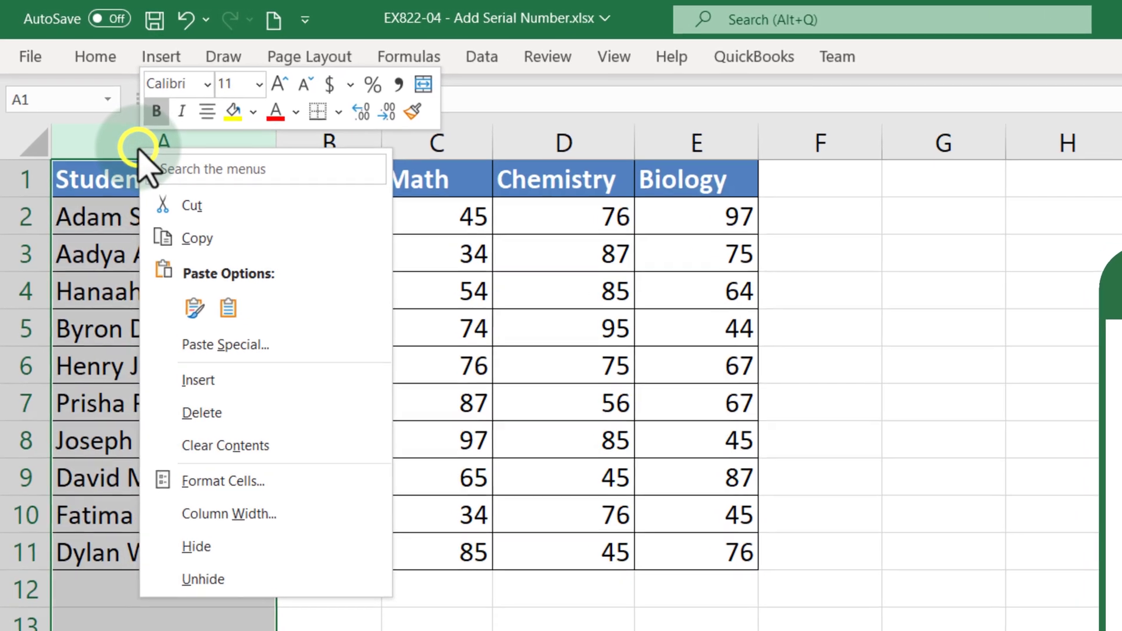
click(216, 388)
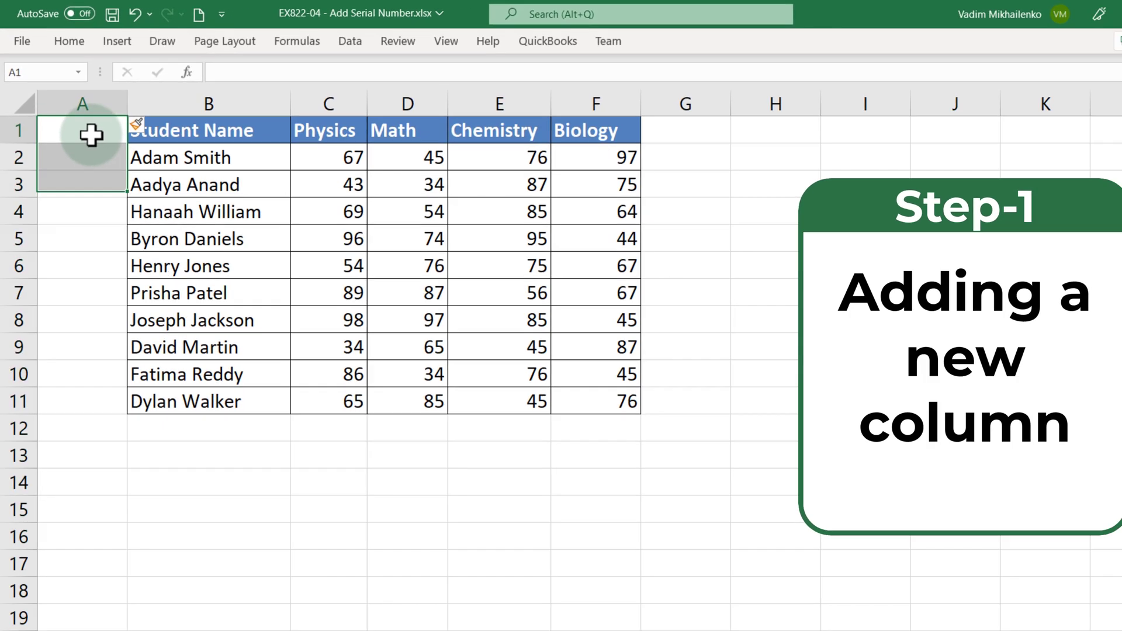
click(126, 190)
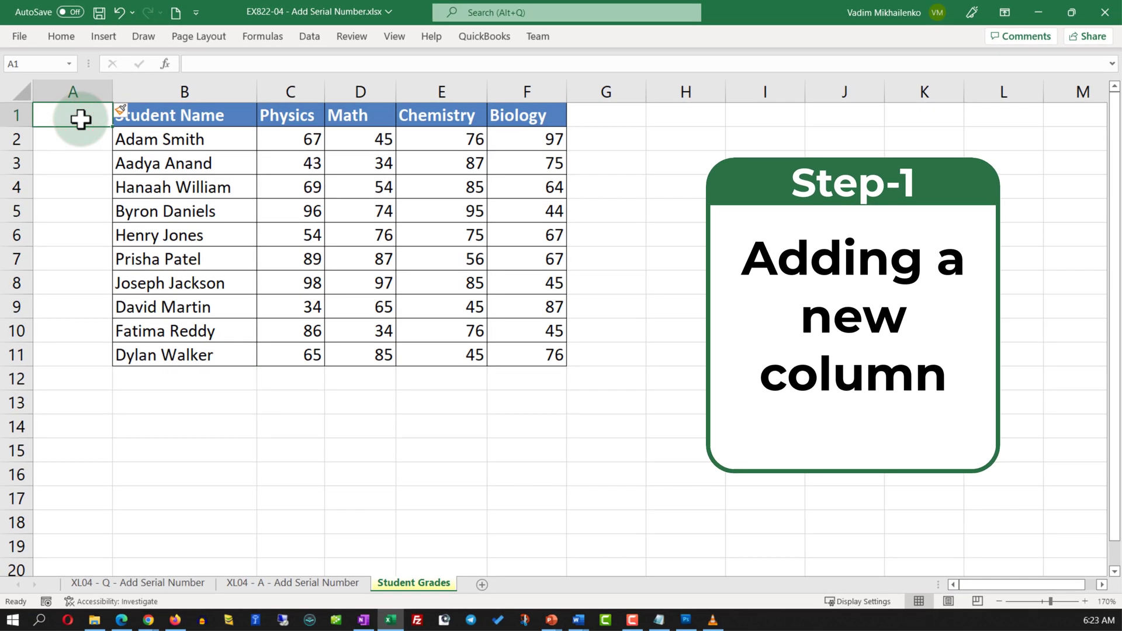
text(Seri)
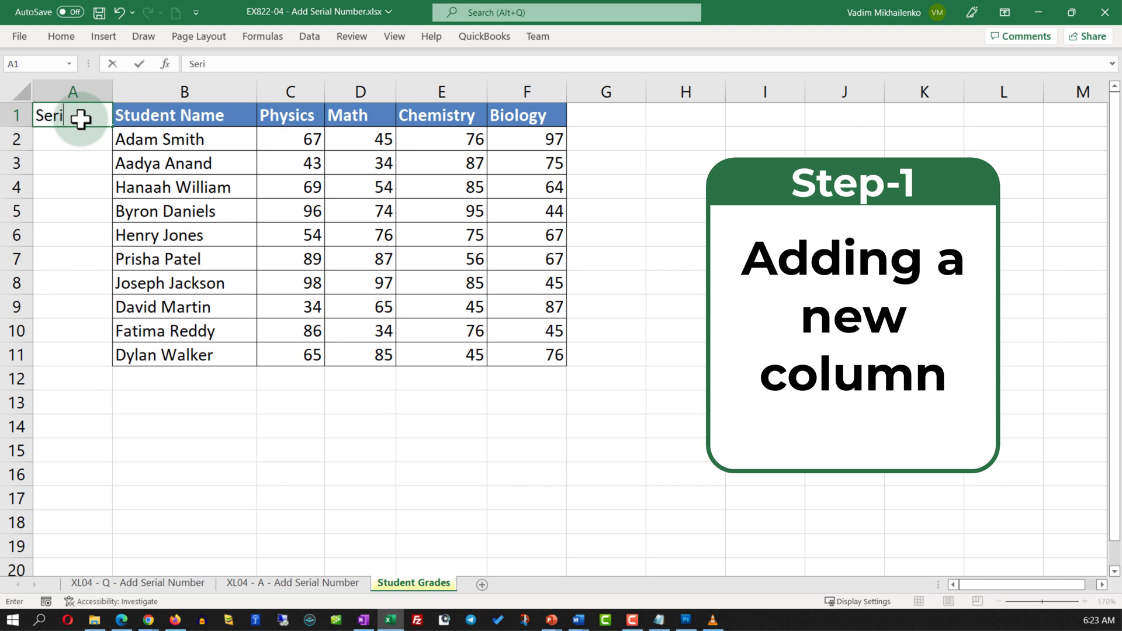
text(al Number)
click(72, 235)
drag(113, 91, 146, 91)
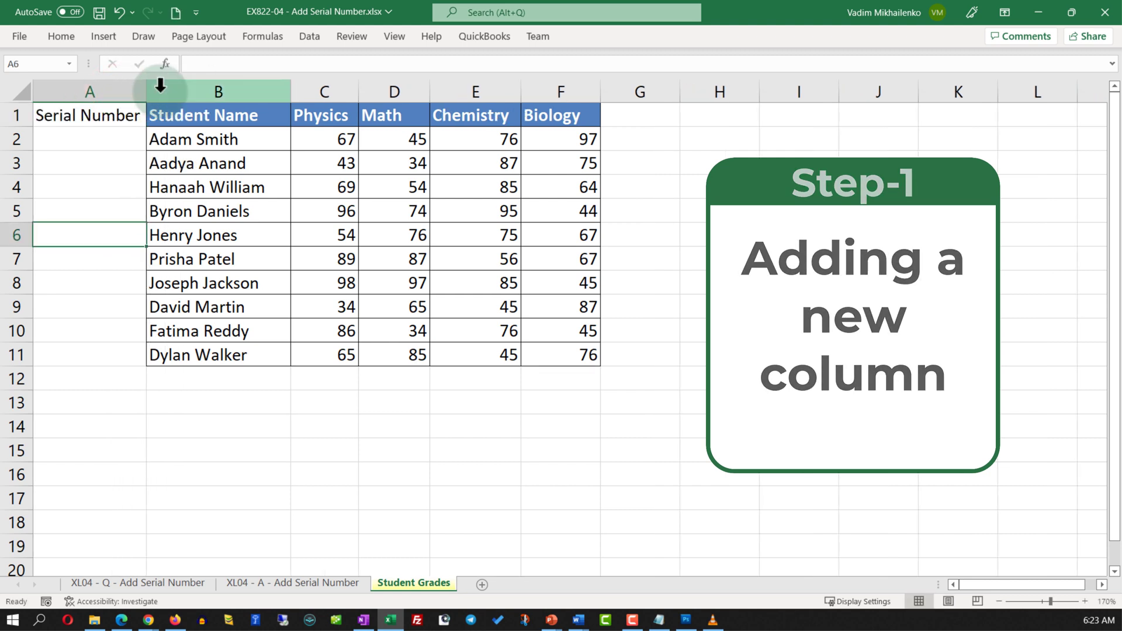
Step: Enter 1 in A2 and the formula =A2+1 in A3
click(84, 140)
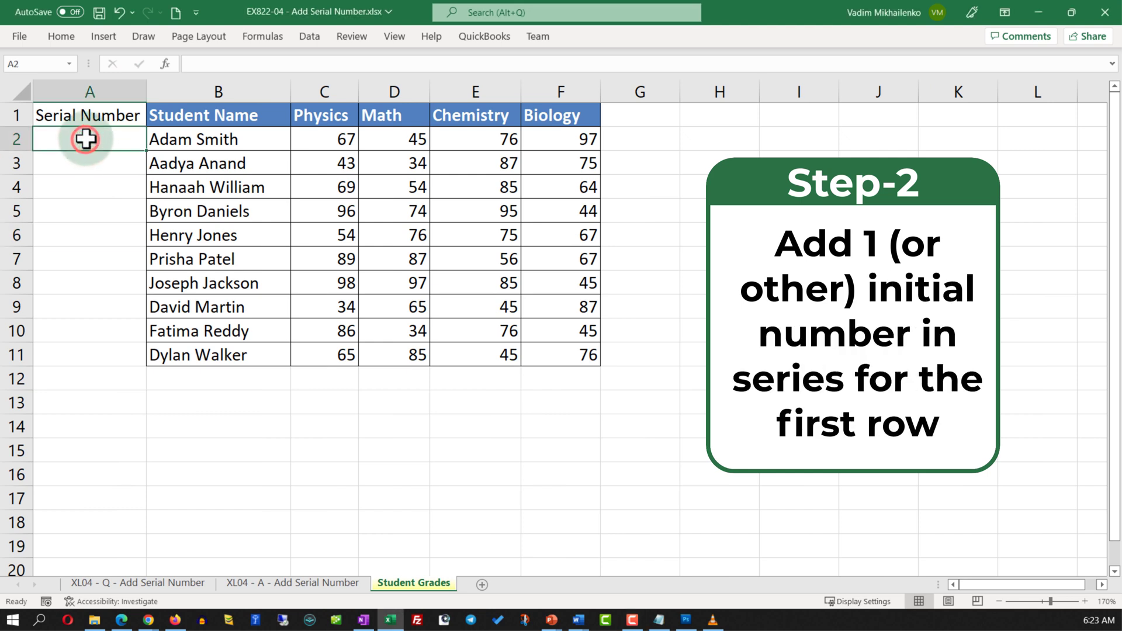
text(1)
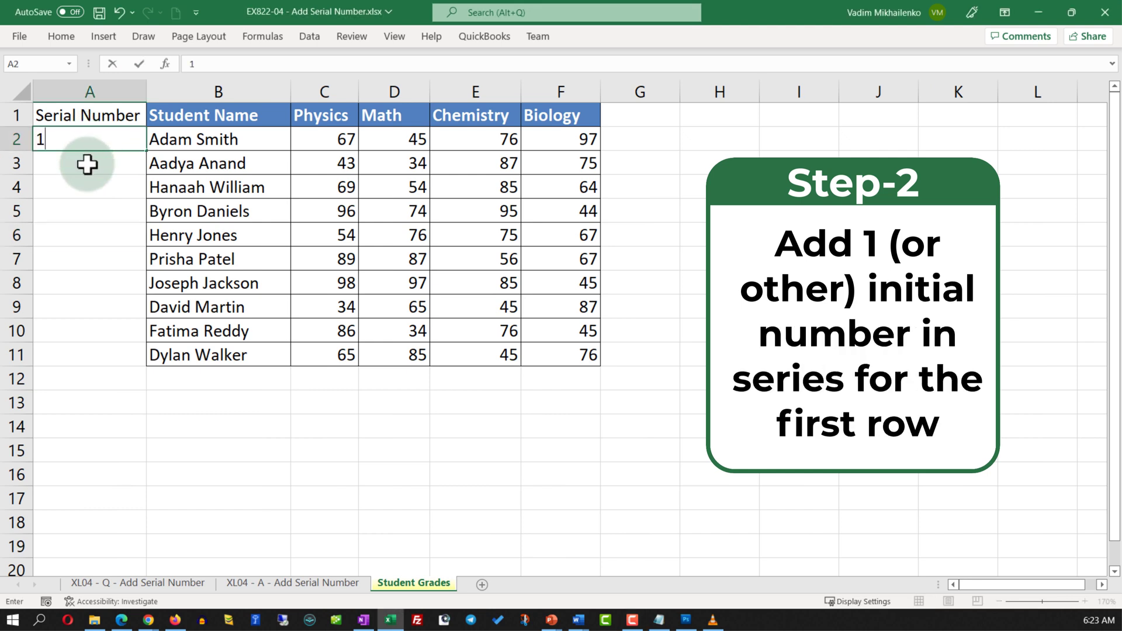
click(86, 164)
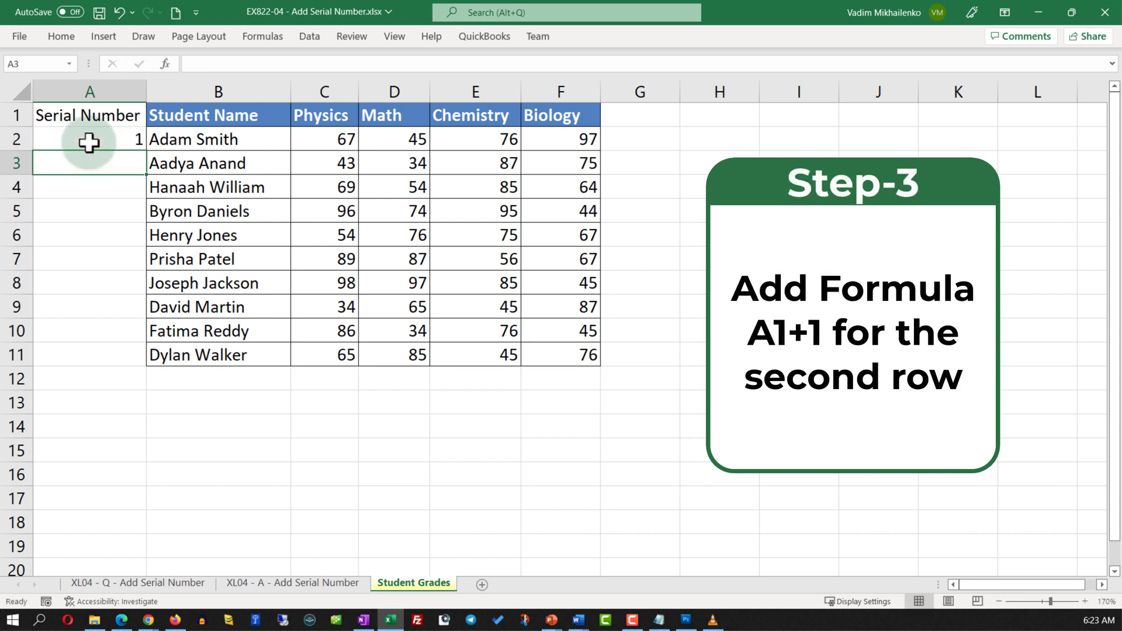
text(=)
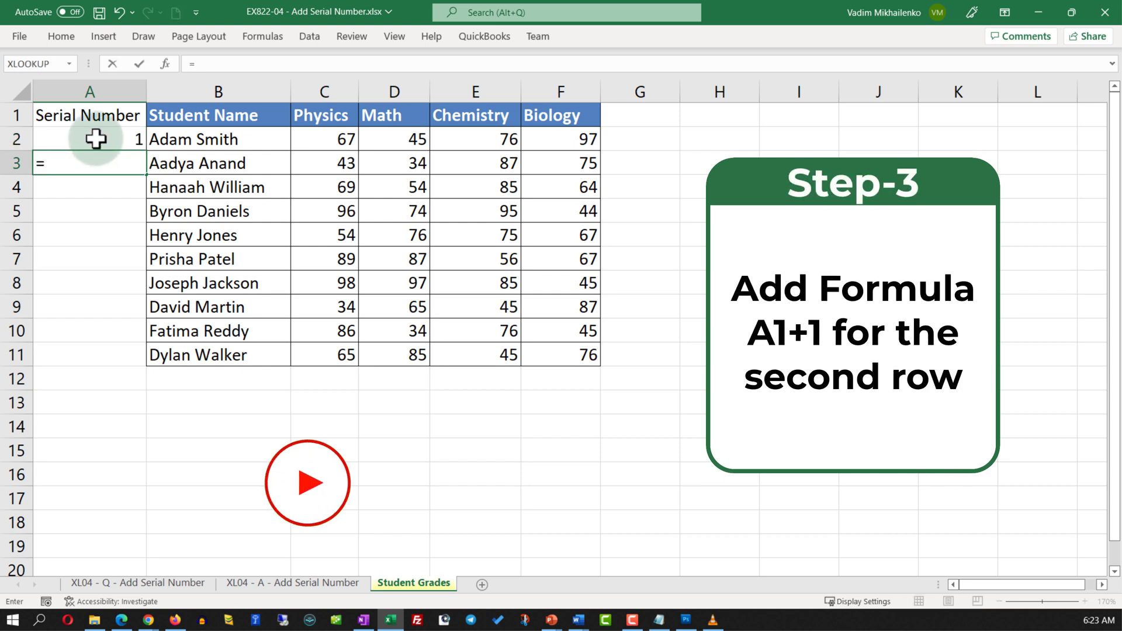
click(95, 140)
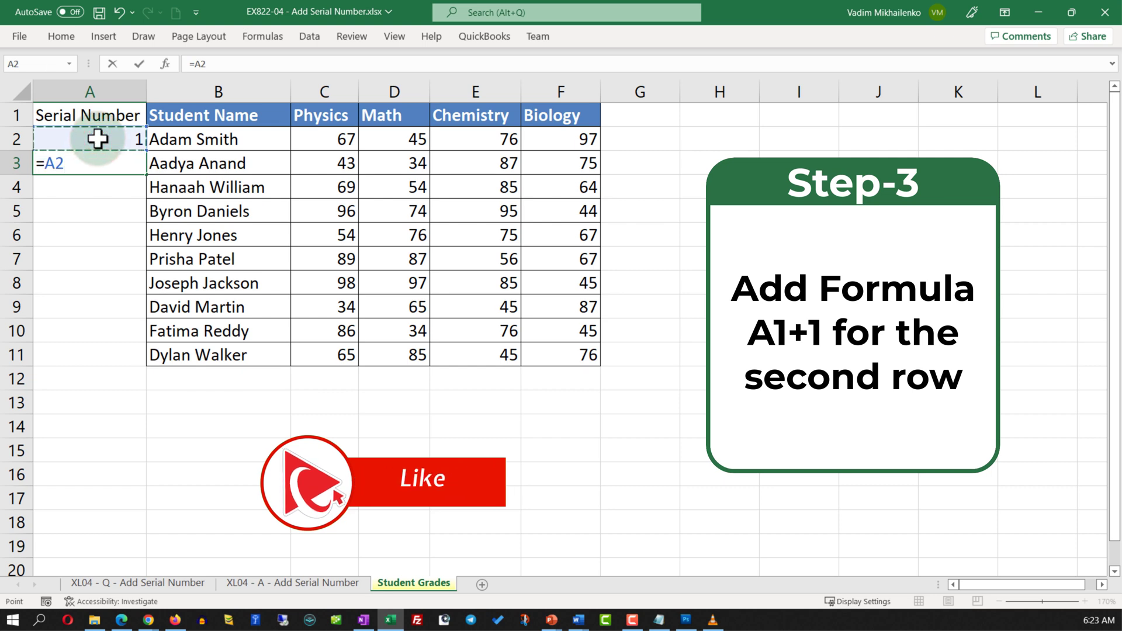
text(+1)
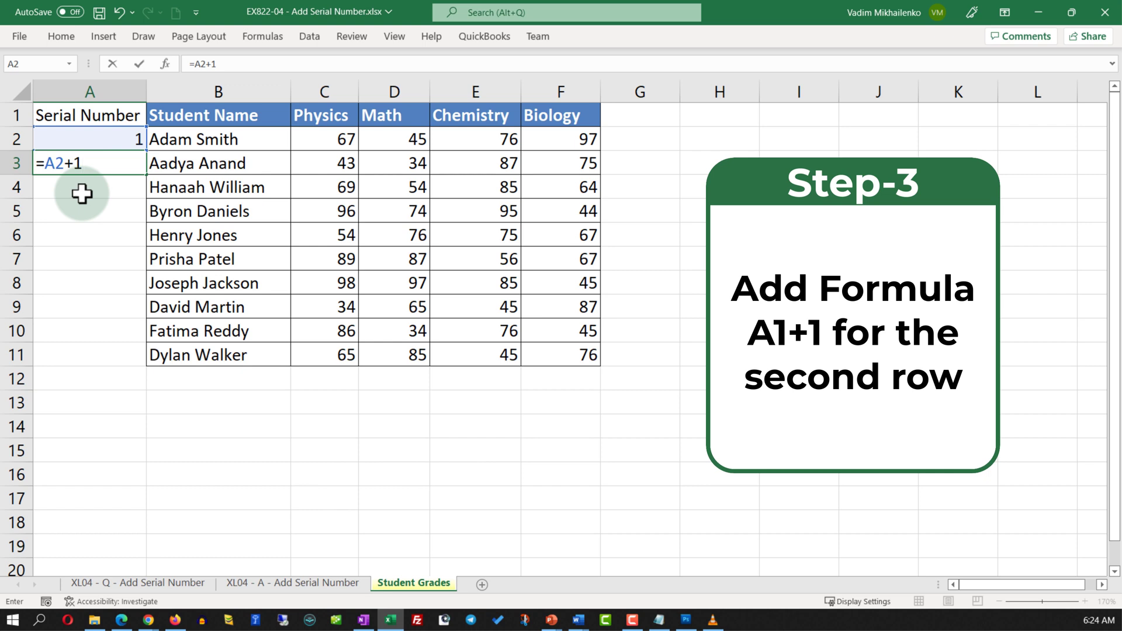
key(Return)
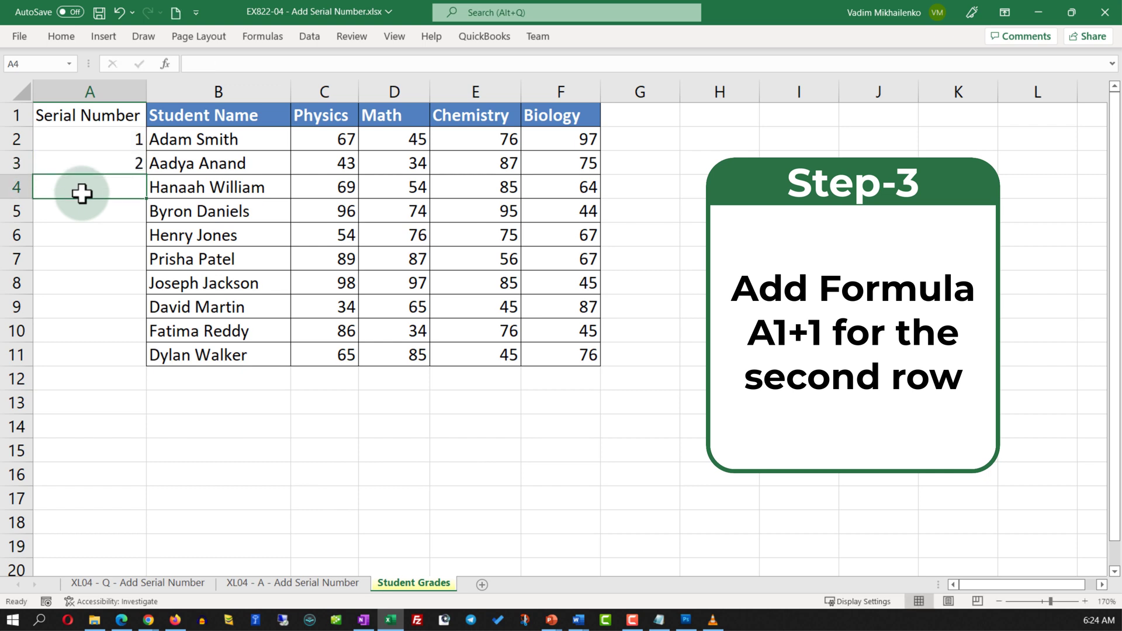
click(115, 165)
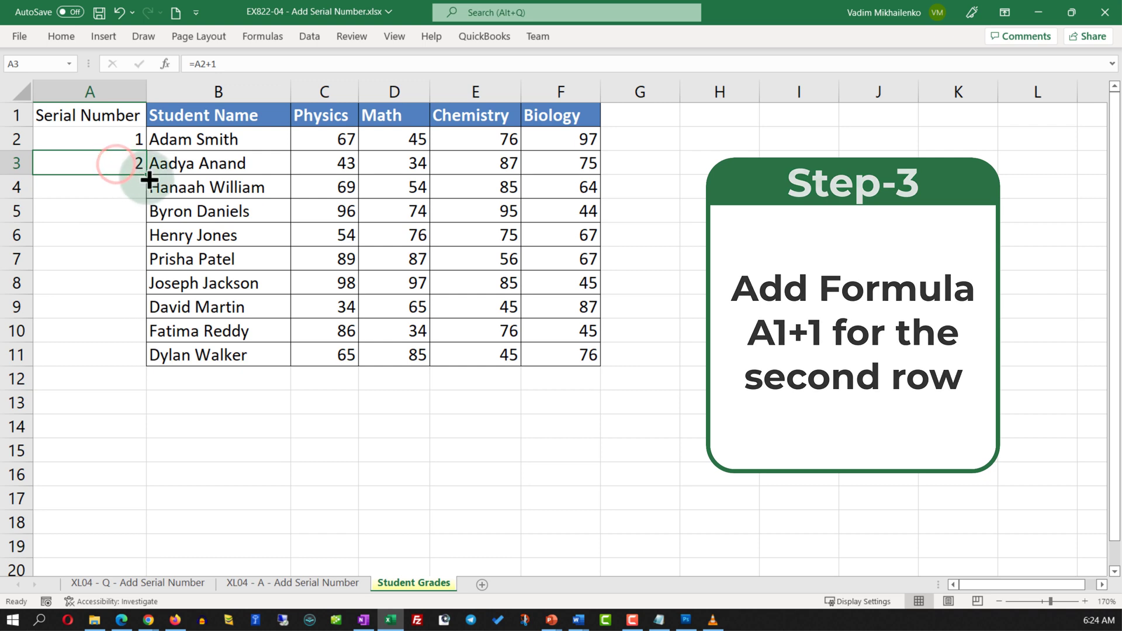
Step: Fill the A3 formula down to A11, numbering the students 1 through 10
drag(146, 175, 145, 374)
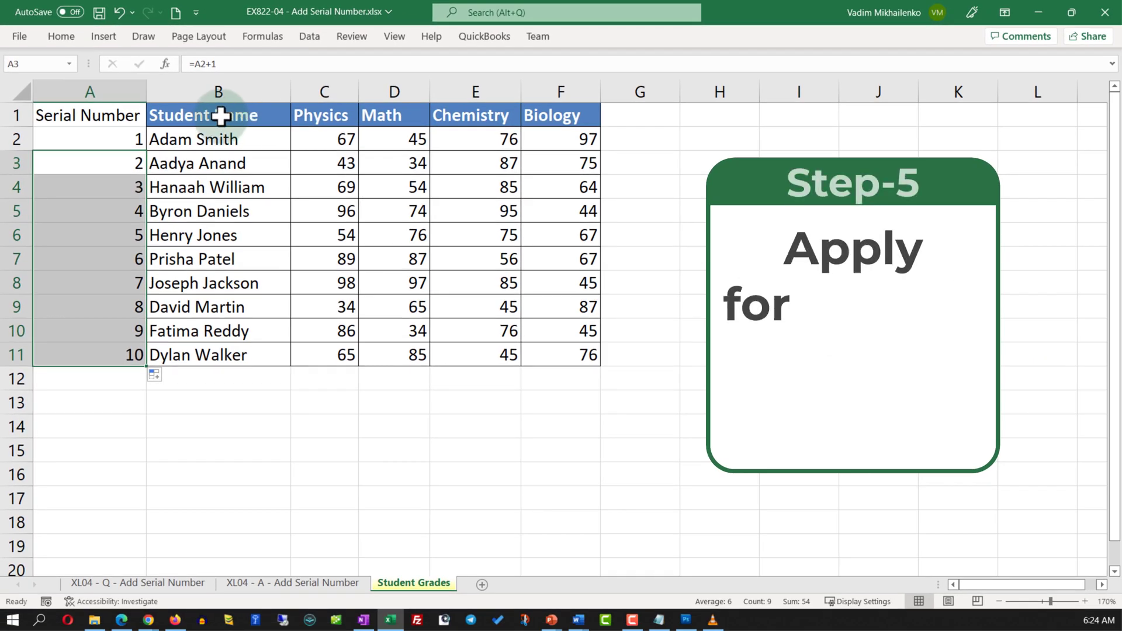
Step: Format Painter the Student Name column's formatting (B1:B11) onto the Serial Number column
click(224, 115)
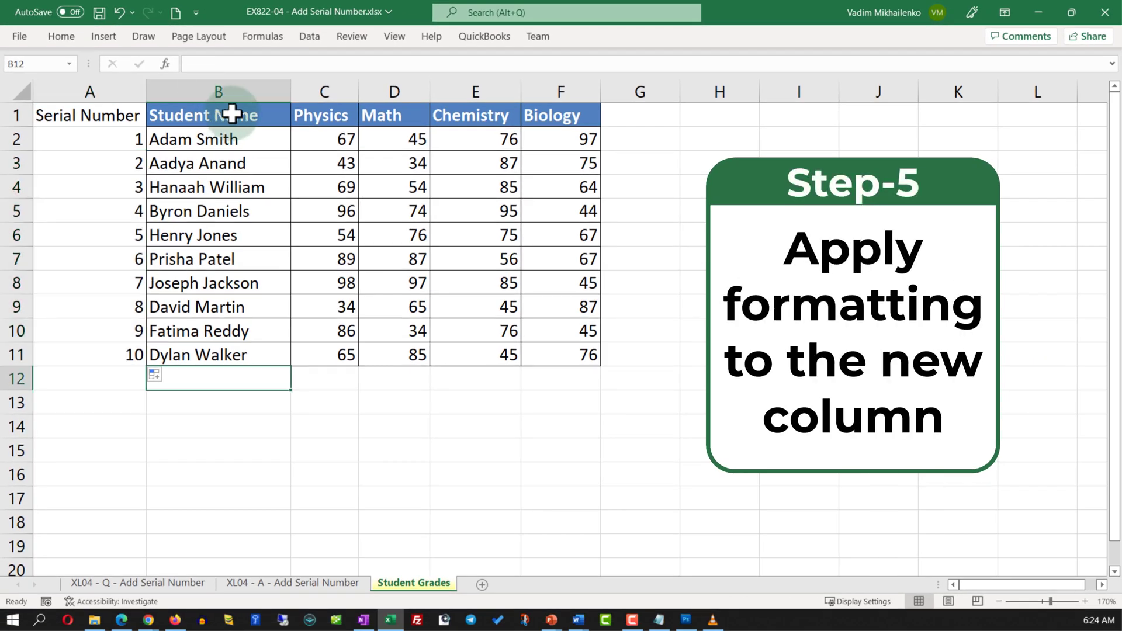
drag(257, 111, 258, 352)
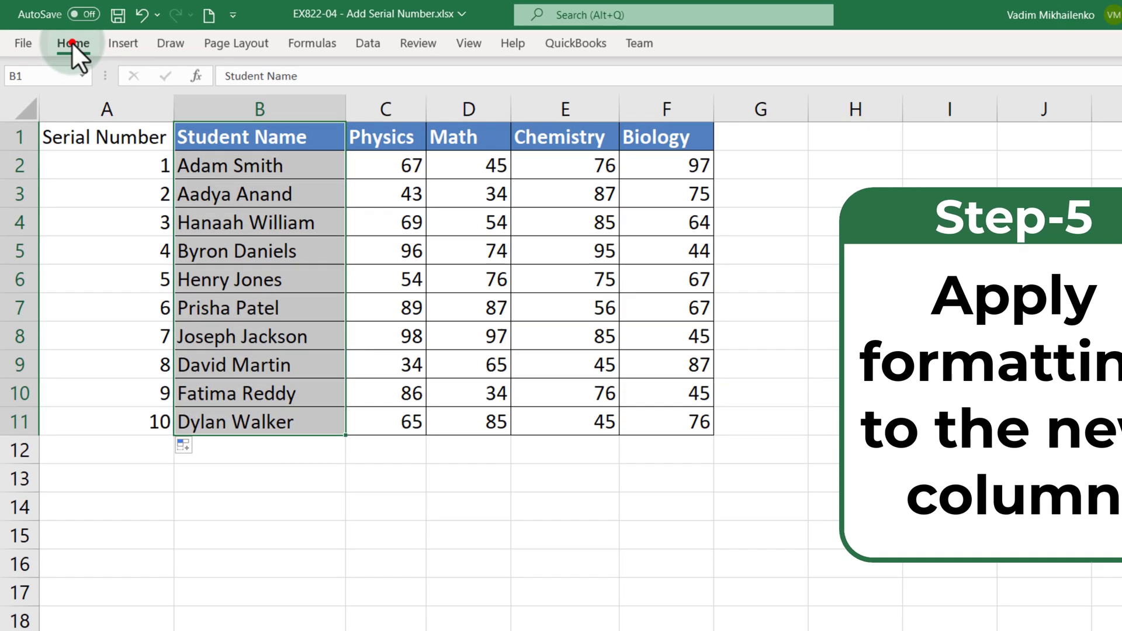
click(60, 36)
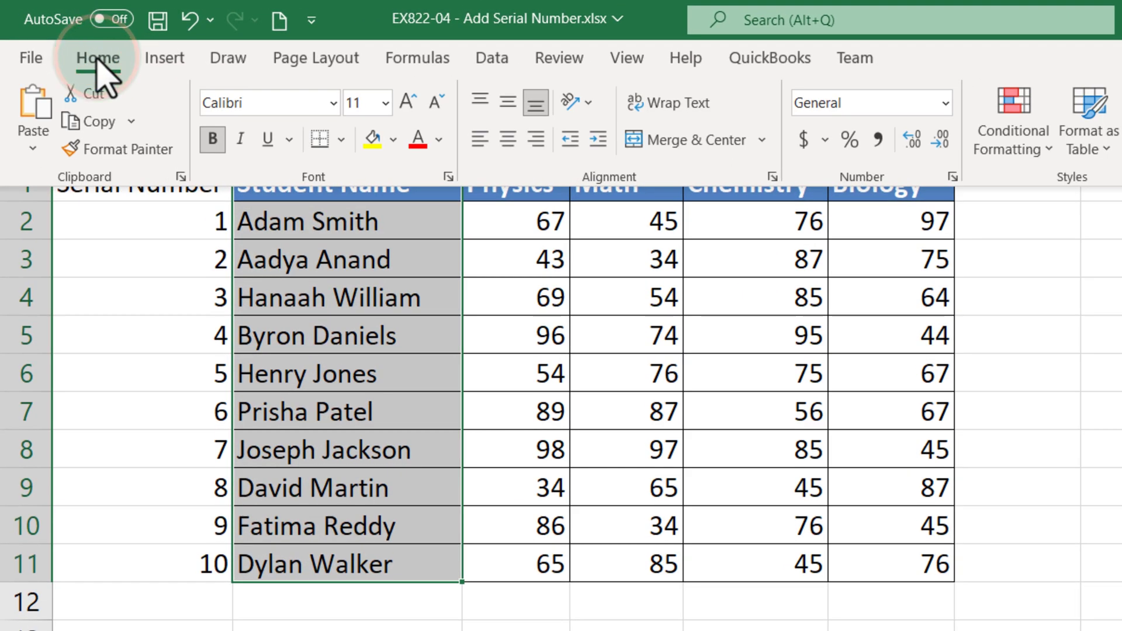
click(141, 150)
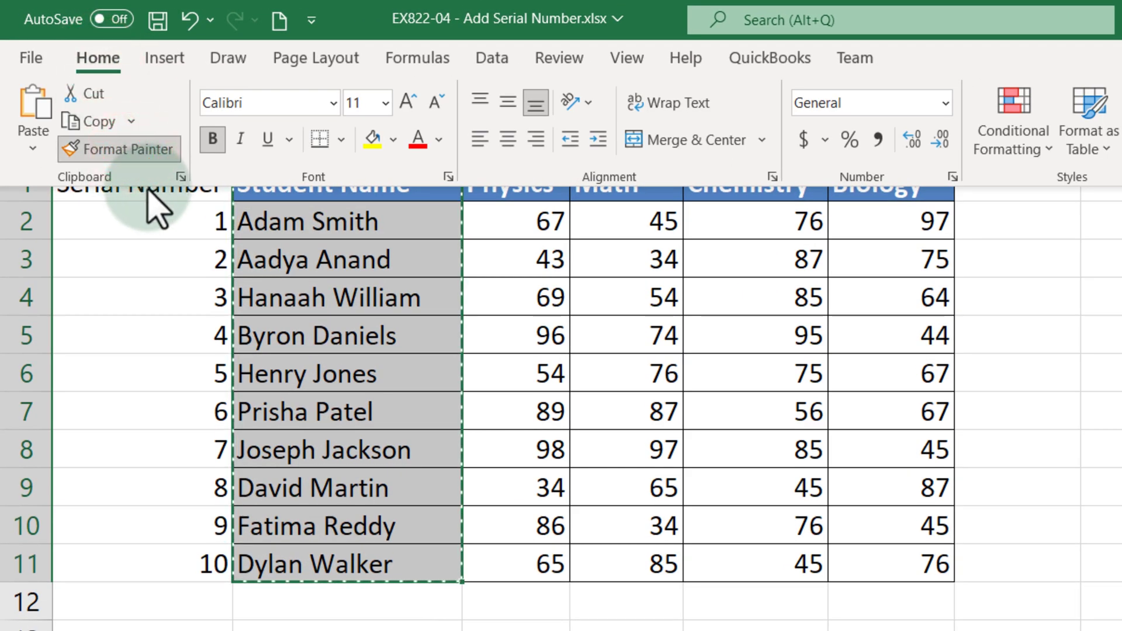
click(149, 190)
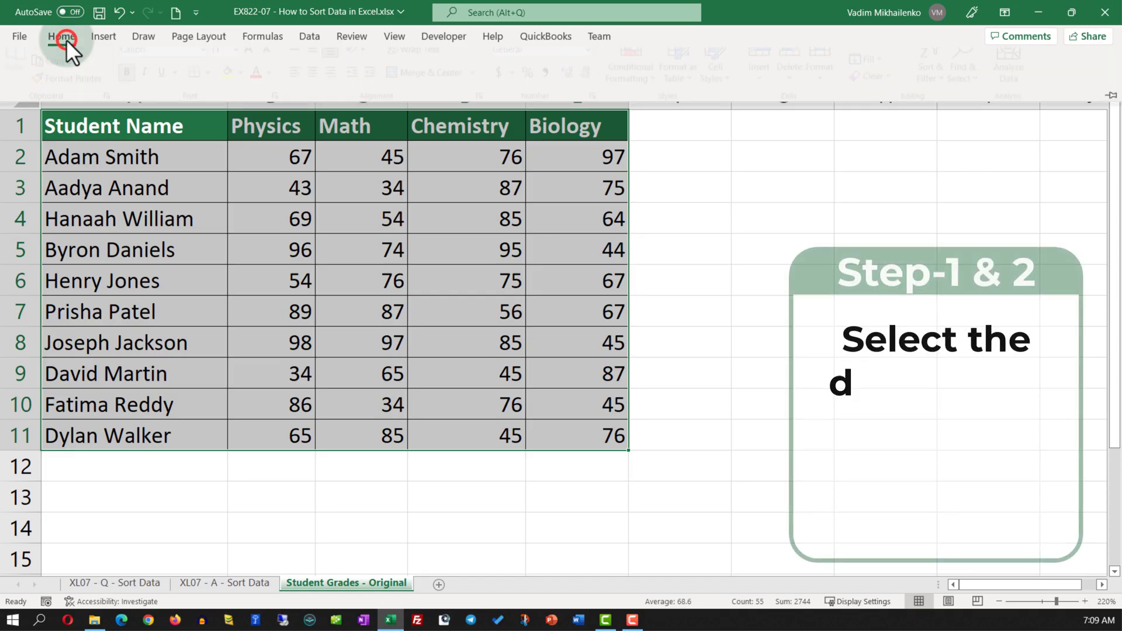
Step: Sort the grades table A to Z by Student Name, then deselect it
click(928, 88)
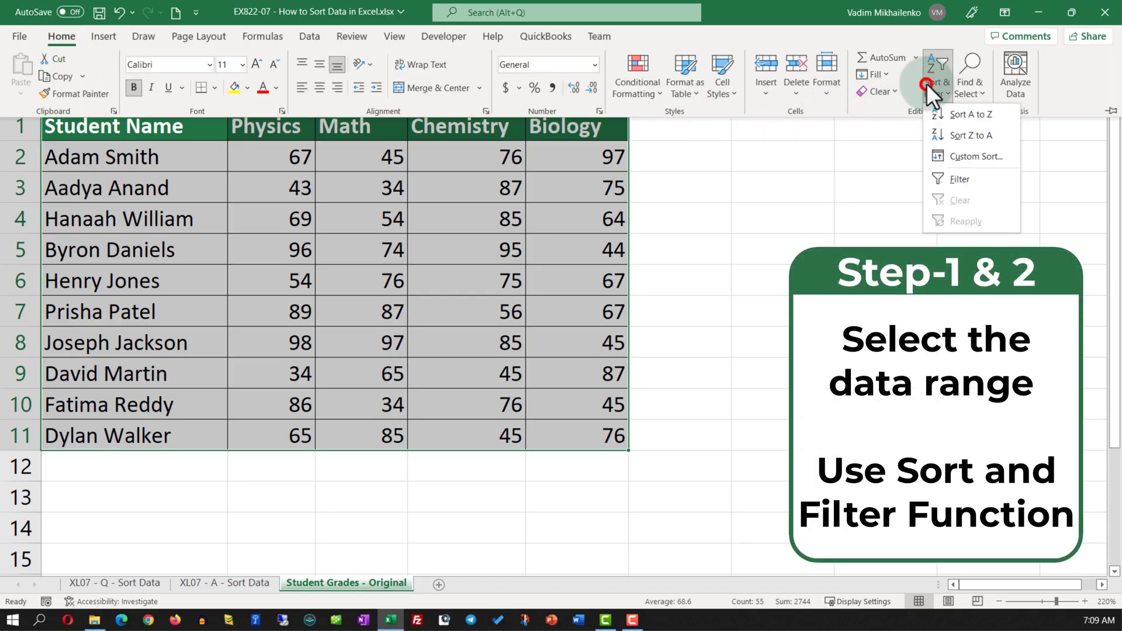
click(973, 117)
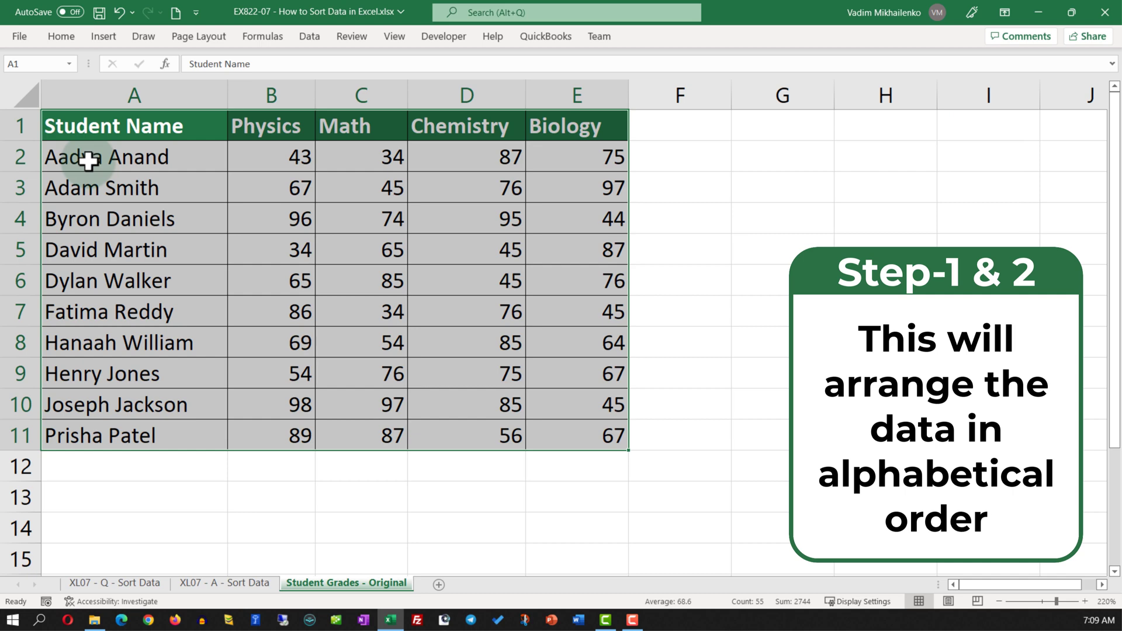
click(107, 128)
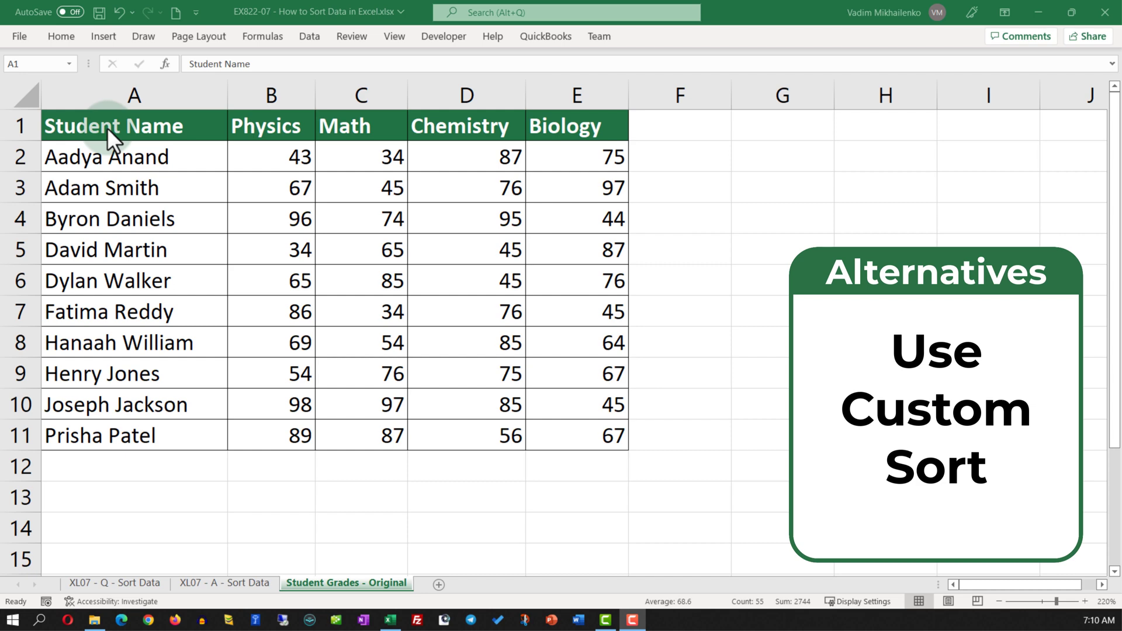
Step: Select the whole grades table, pin the Home ribbon, and open Custom Sort
key(ctrl+a)
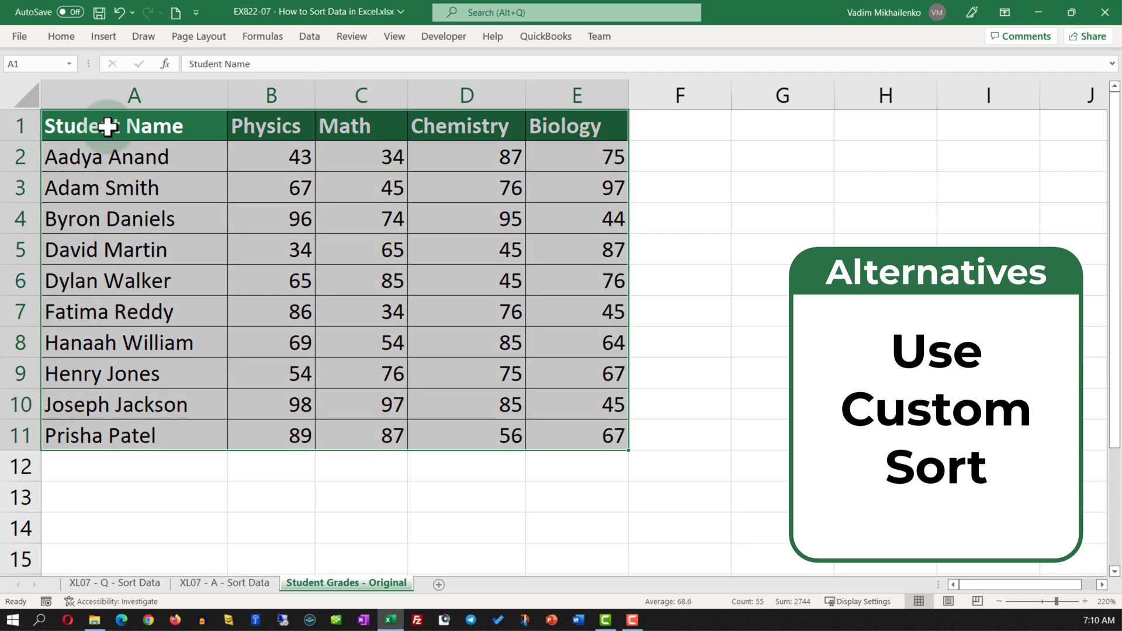
click(66, 37)
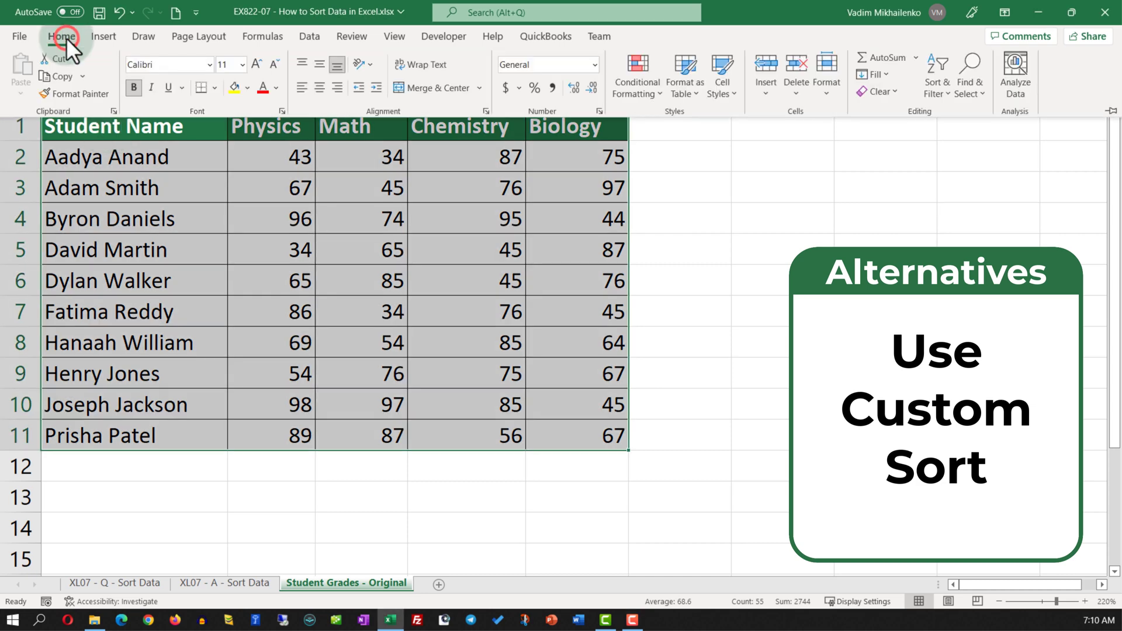
click(1110, 110)
click(948, 93)
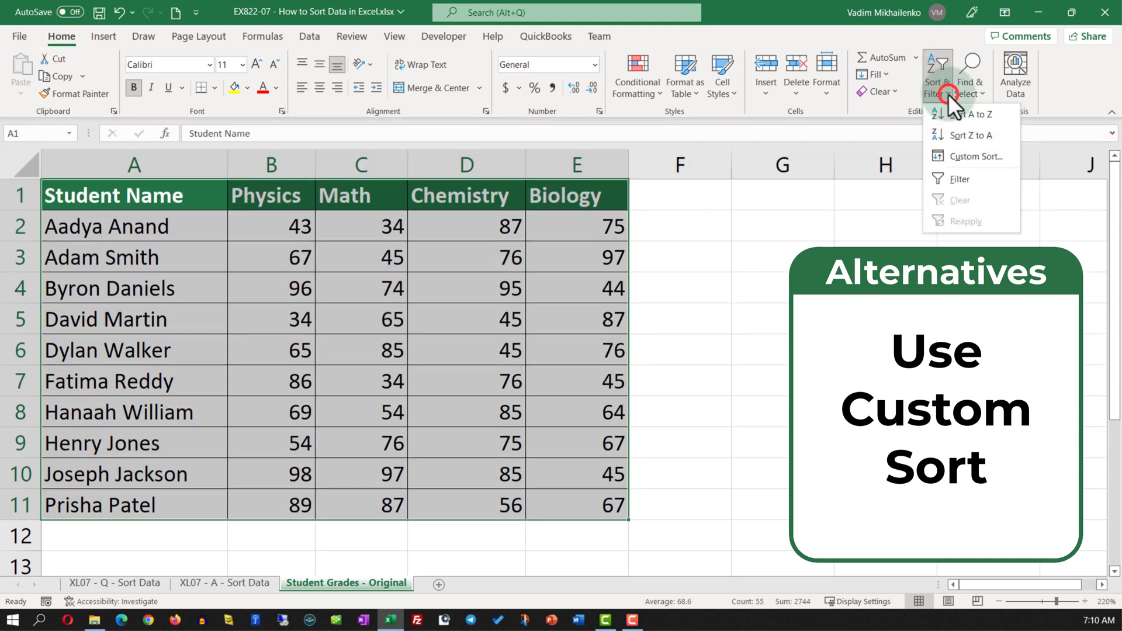
click(961, 155)
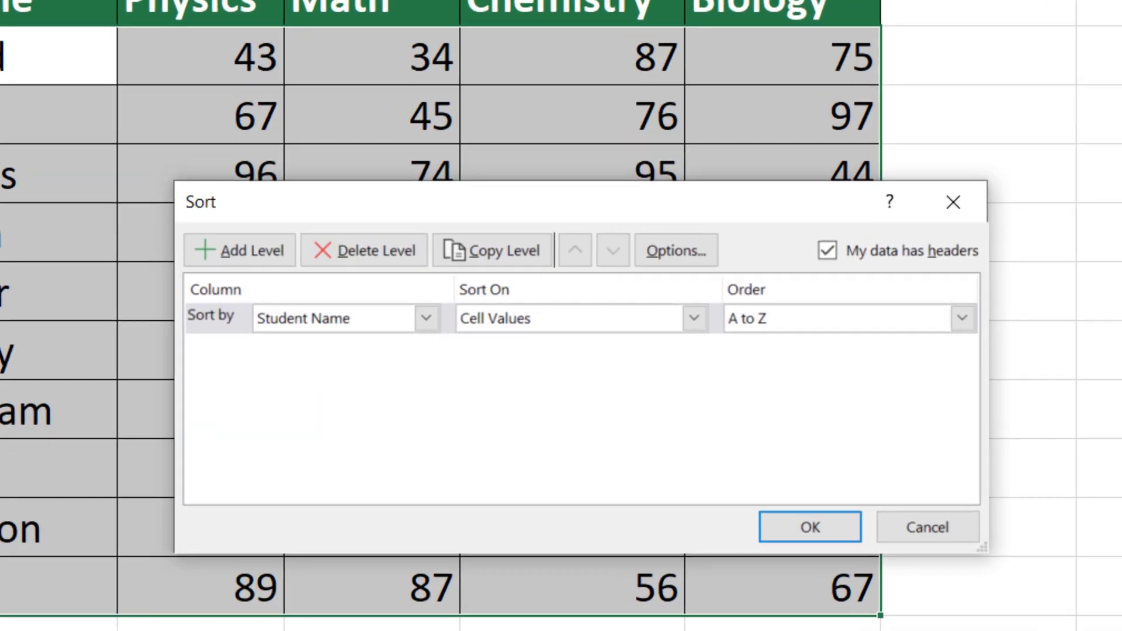
Step: Set the custom sort to Math, Smallest to Largest, and apply it
click(427, 316)
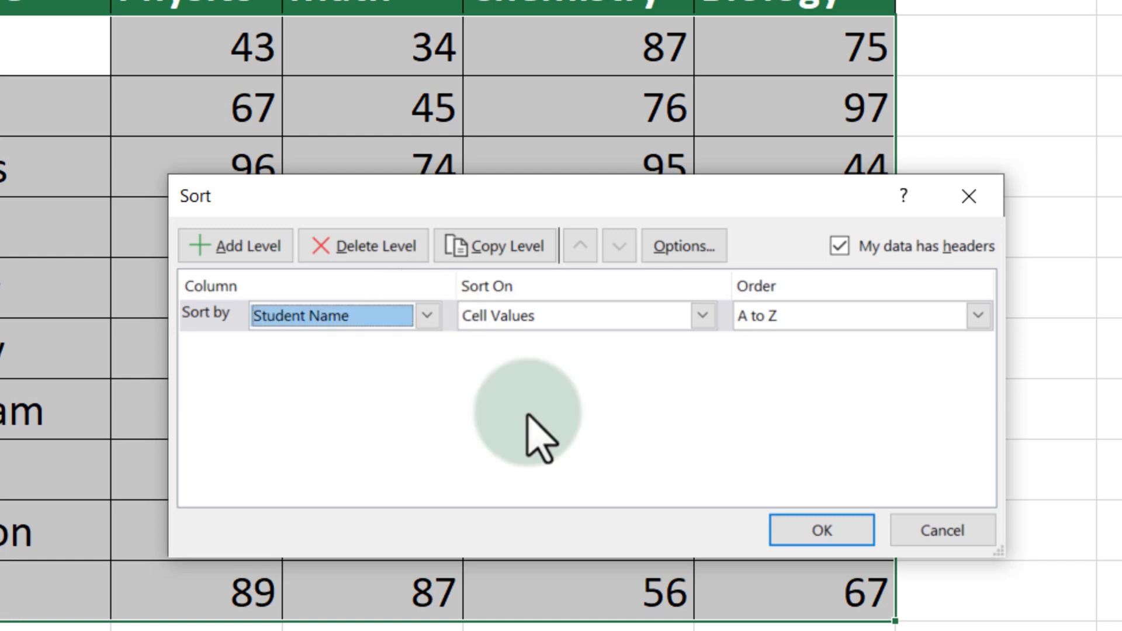
click(427, 316)
click(372, 379)
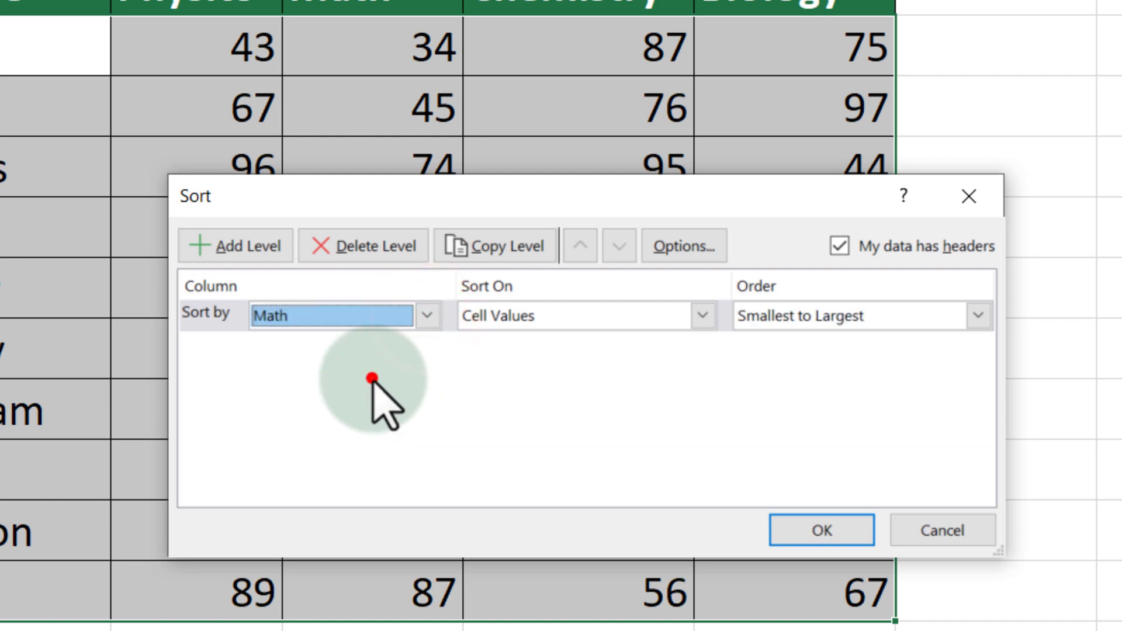
click(858, 321)
click(848, 342)
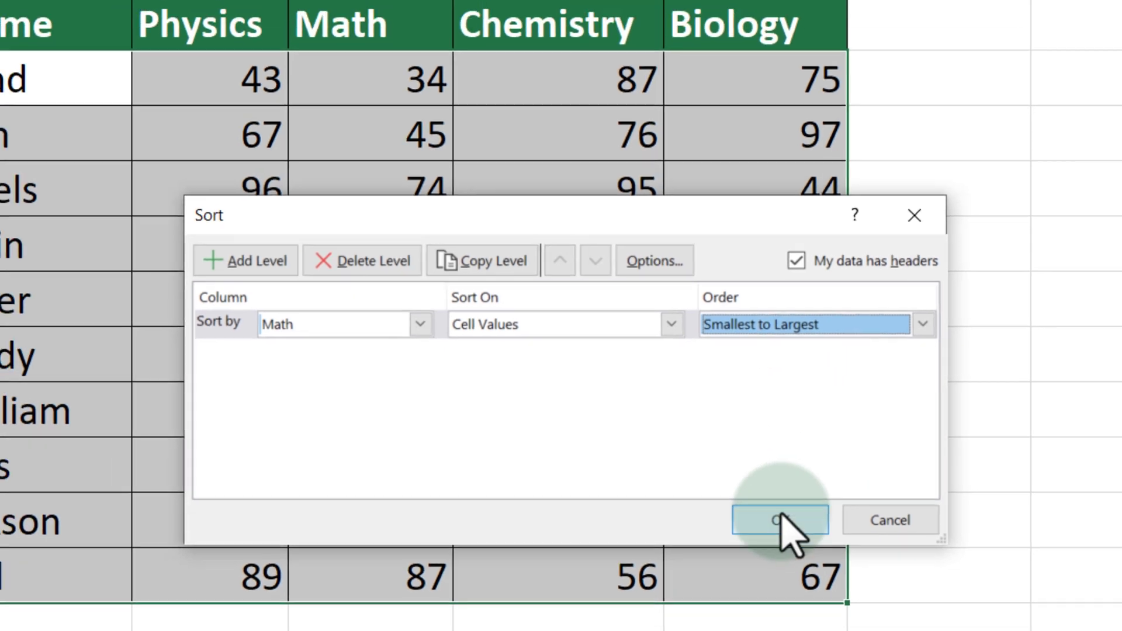
click(821, 530)
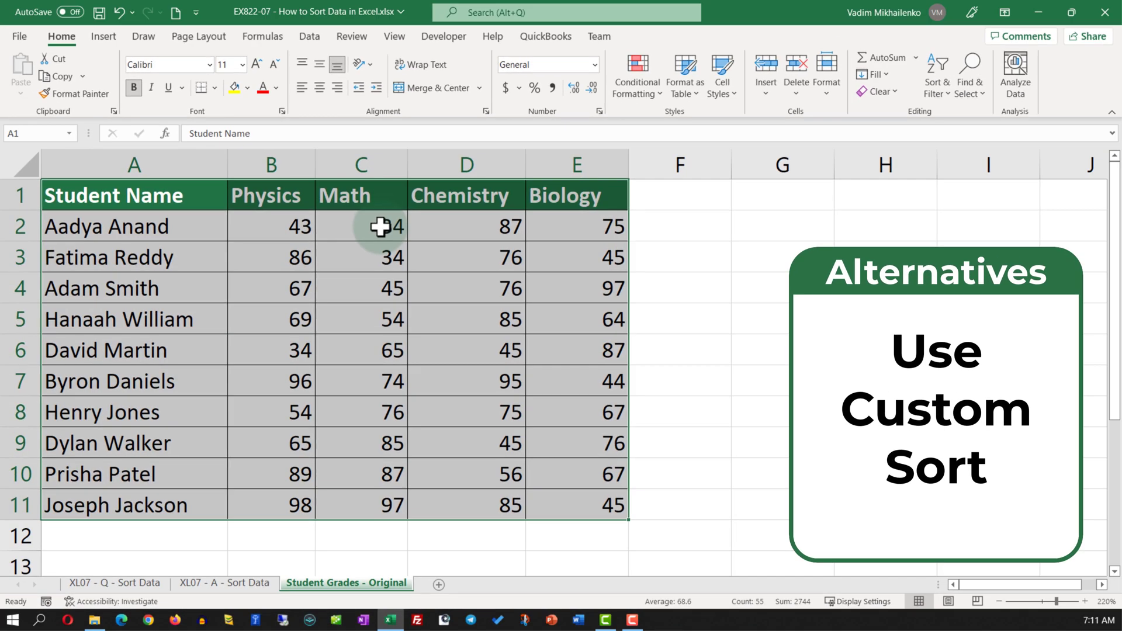
Step: Select the Math column C1:C11 and bring up its sort options
click(385, 196)
drag(385, 201, 369, 502)
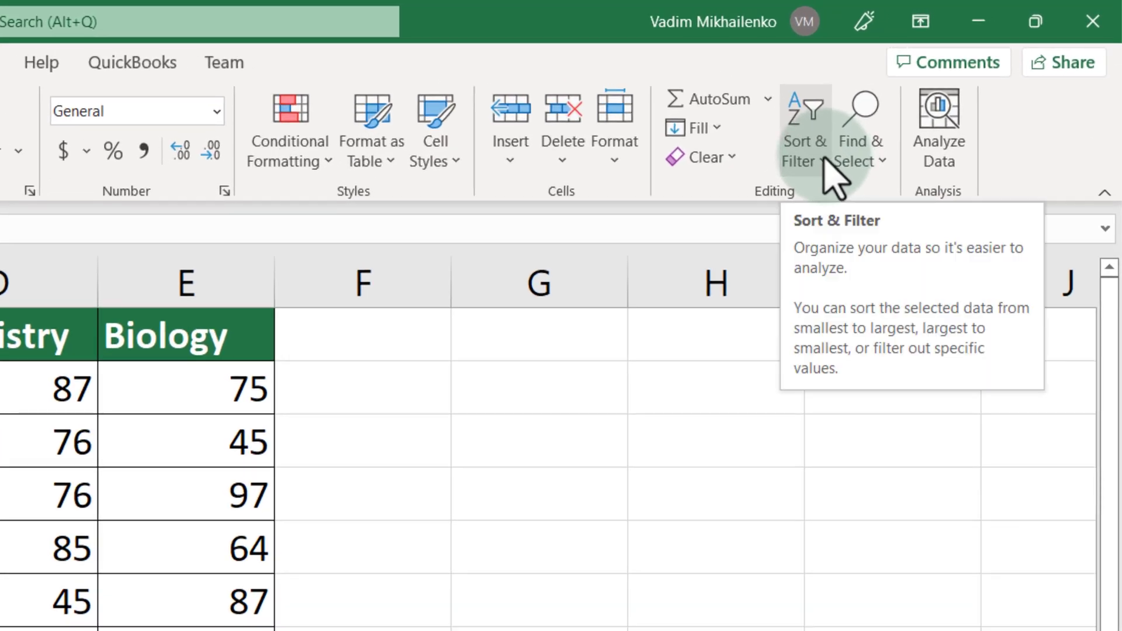
click(823, 161)
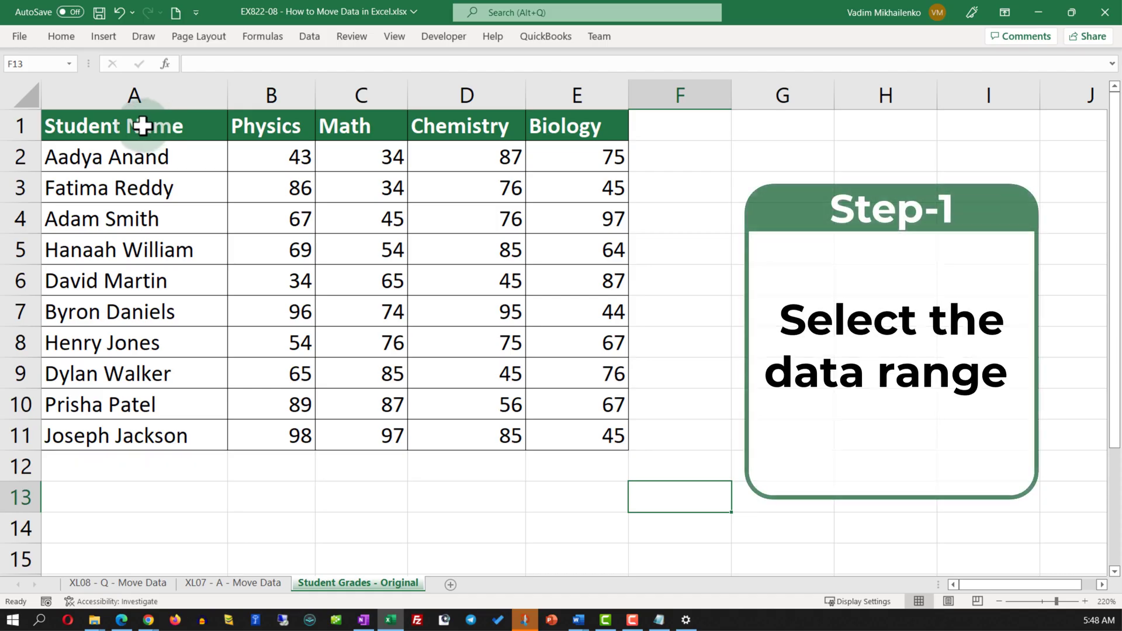
drag(146, 125, 599, 435)
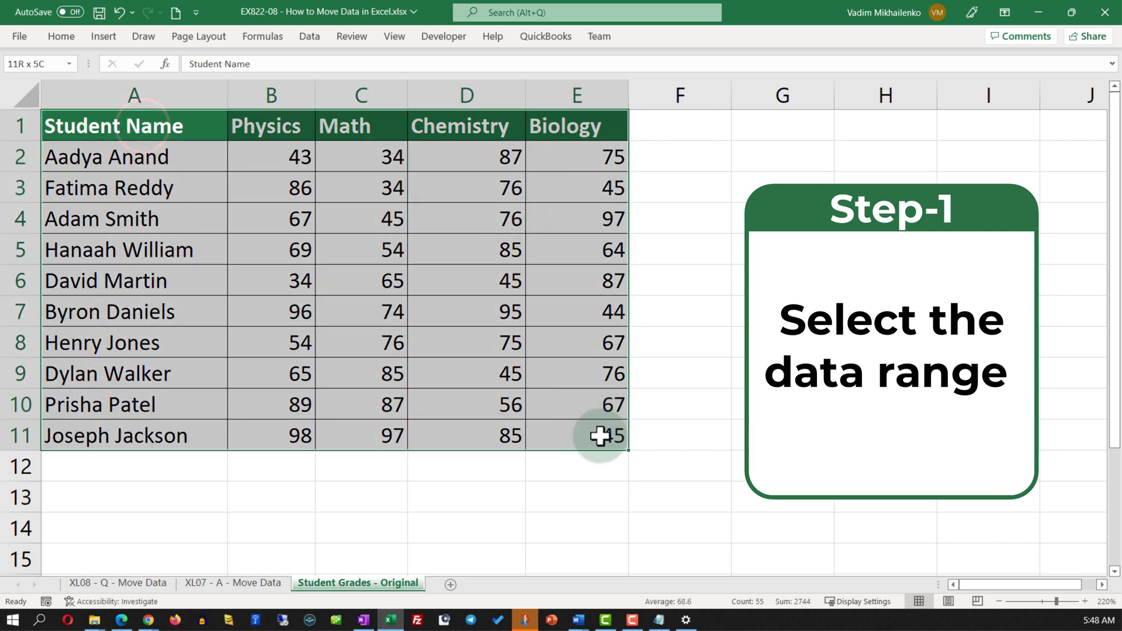
click(62, 36)
click(57, 59)
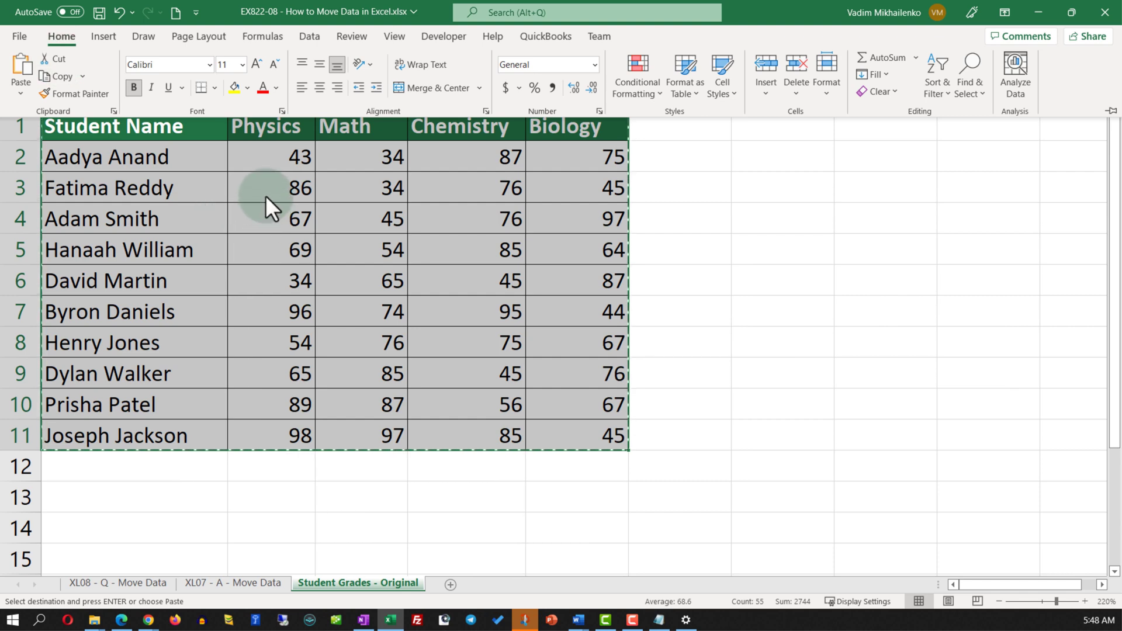
click(262, 219)
click(264, 216)
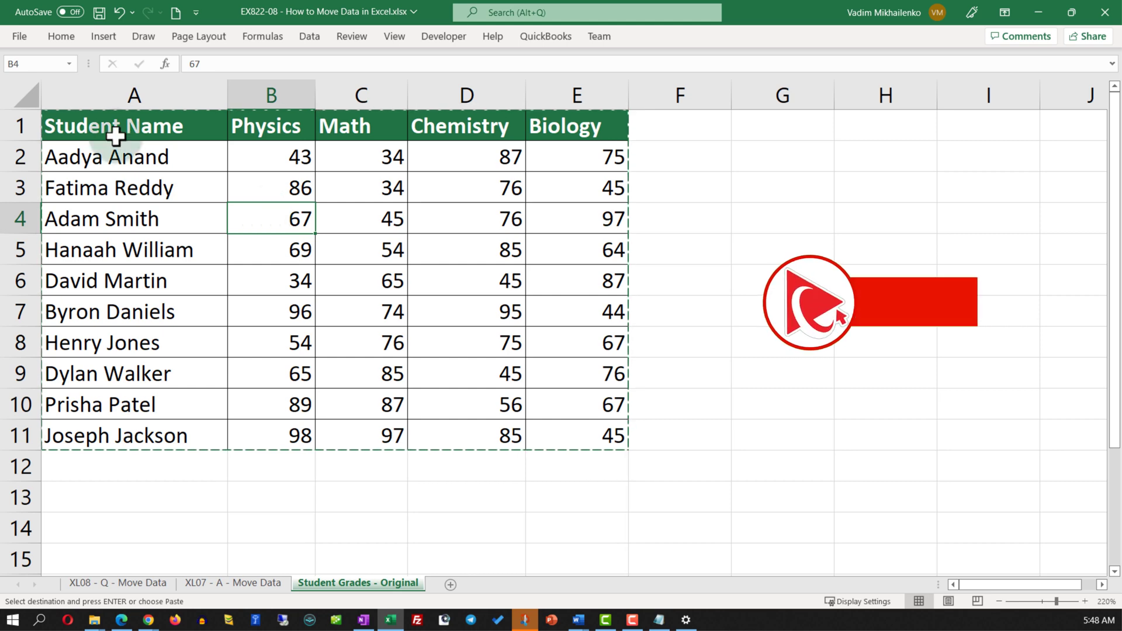
click(59, 37)
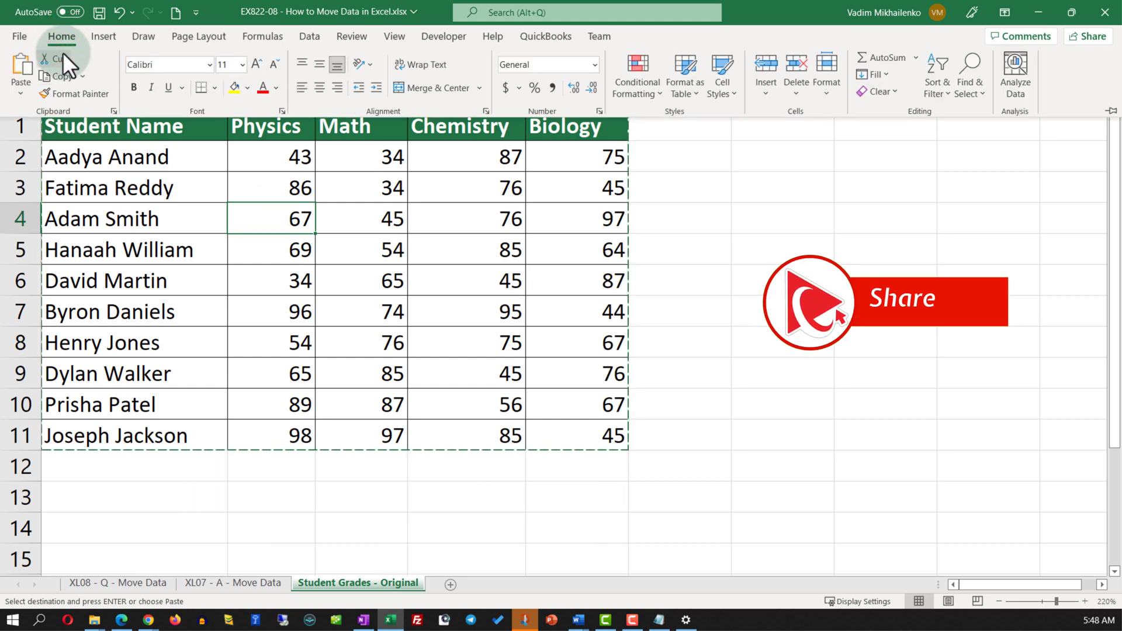
click(23, 69)
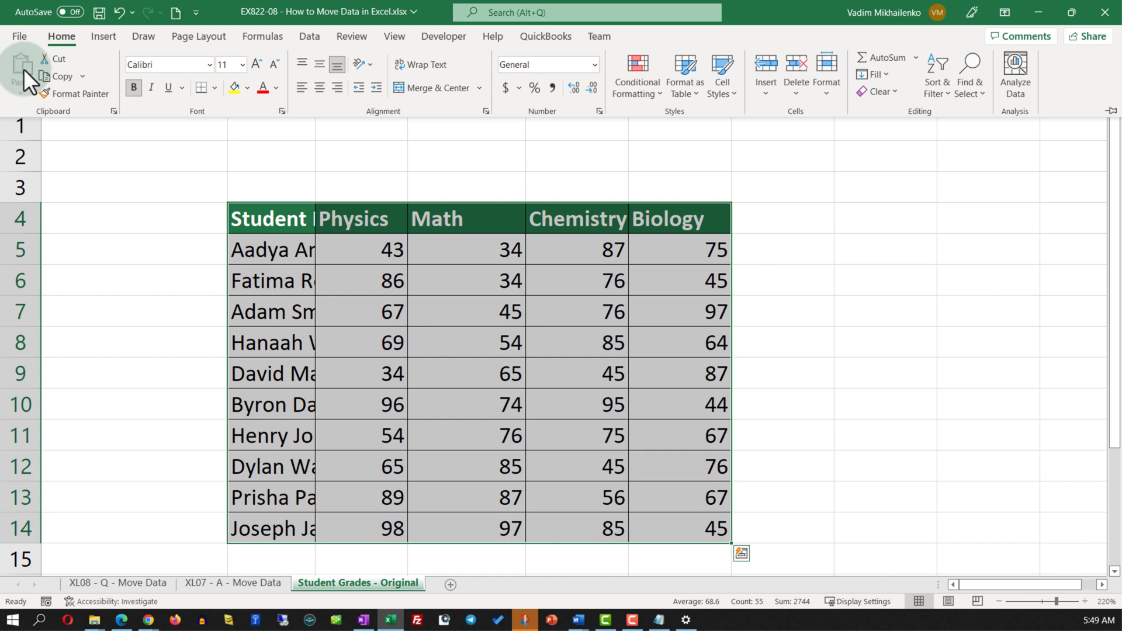
click(120, 10)
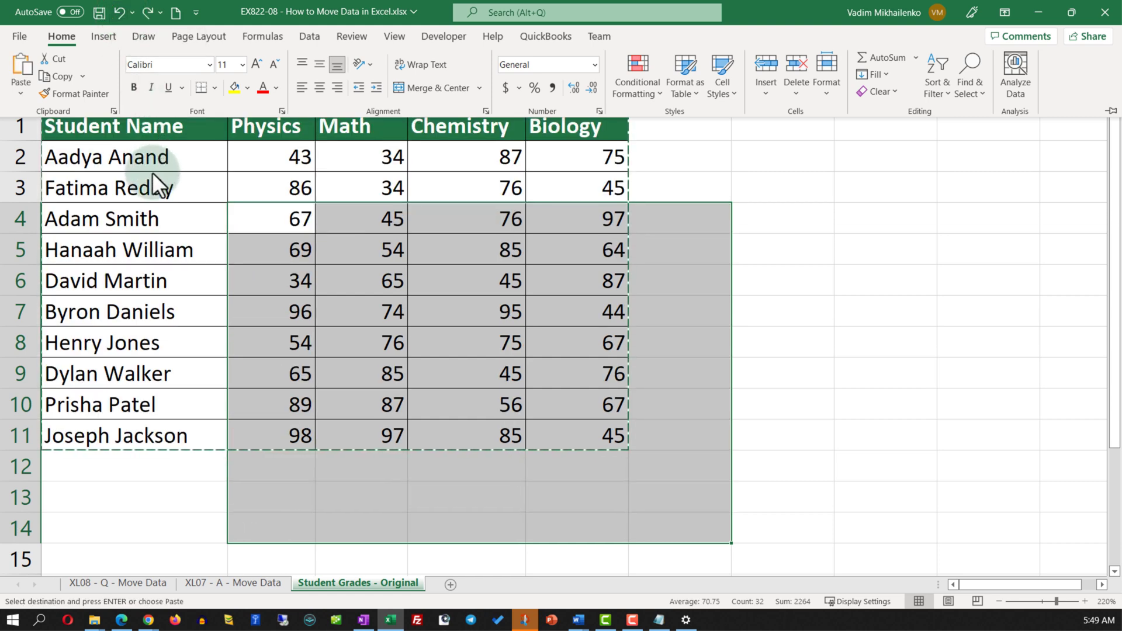
click(170, 485)
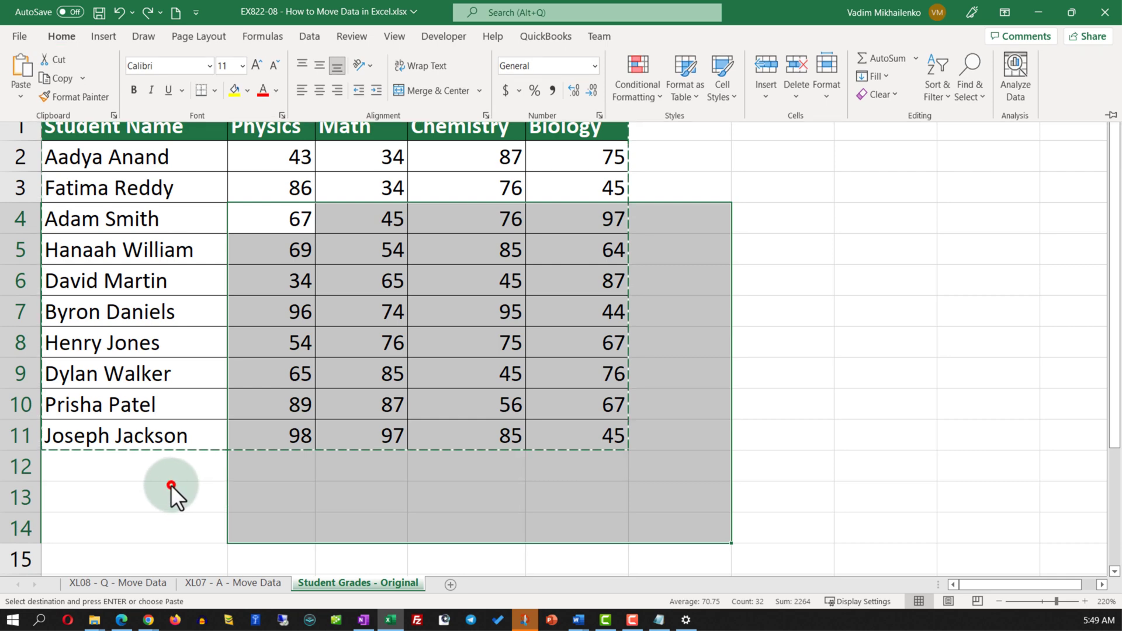
key(Escape)
drag(87, 125, 587, 423)
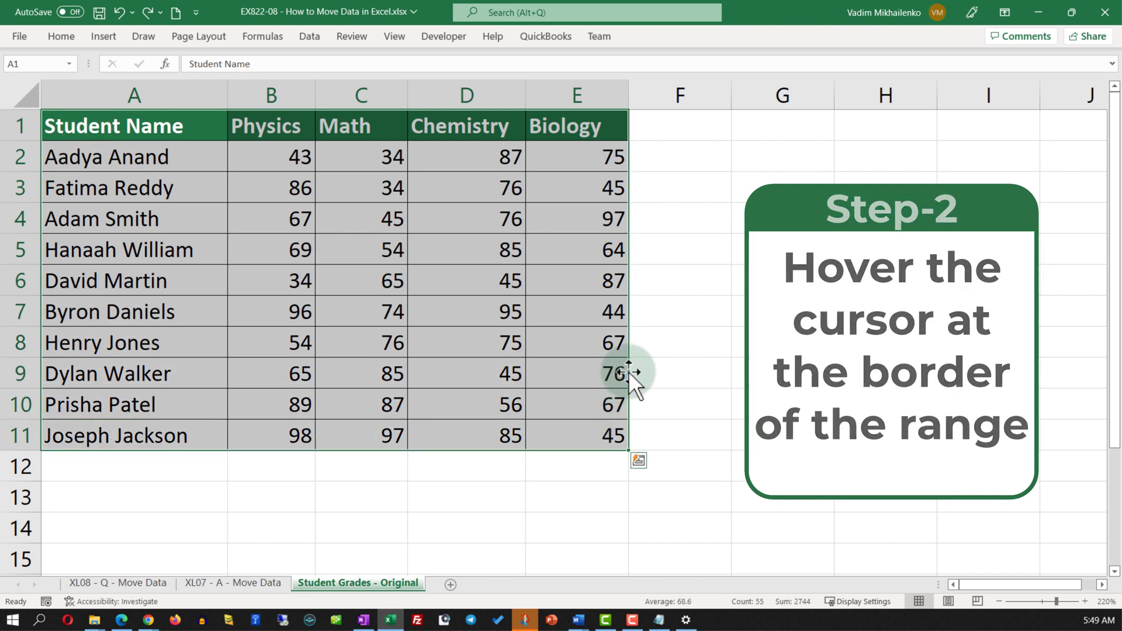
Step: Move the grades table by dragging its border to B3:F13
drag(628, 370, 709, 461)
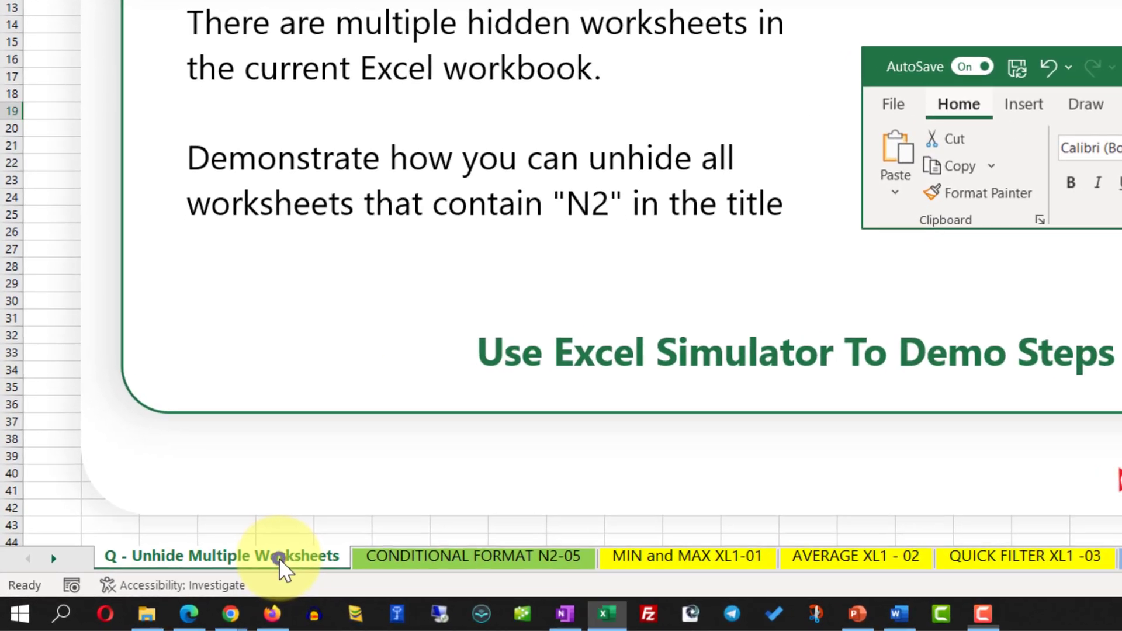
Step: Unhide VLOOKUP - N2-01, AVERAGE - N2-02, SUMIFS N2-03 and IFERROR N2-04, then view the SUMIFS and IFERROR sheets
right_click(233, 569)
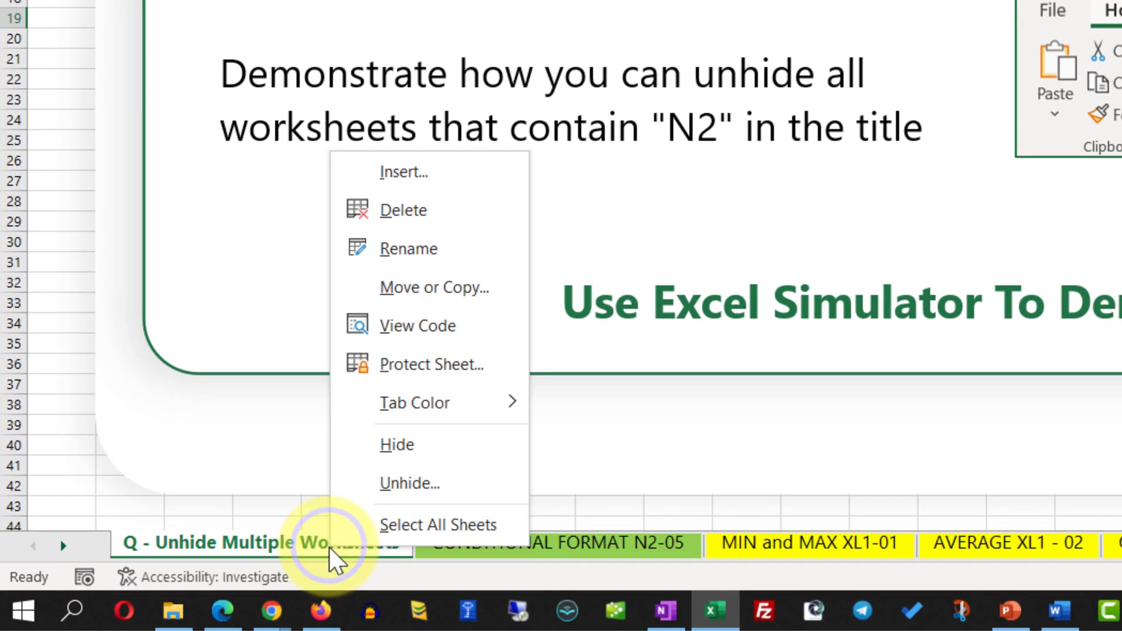
click(441, 491)
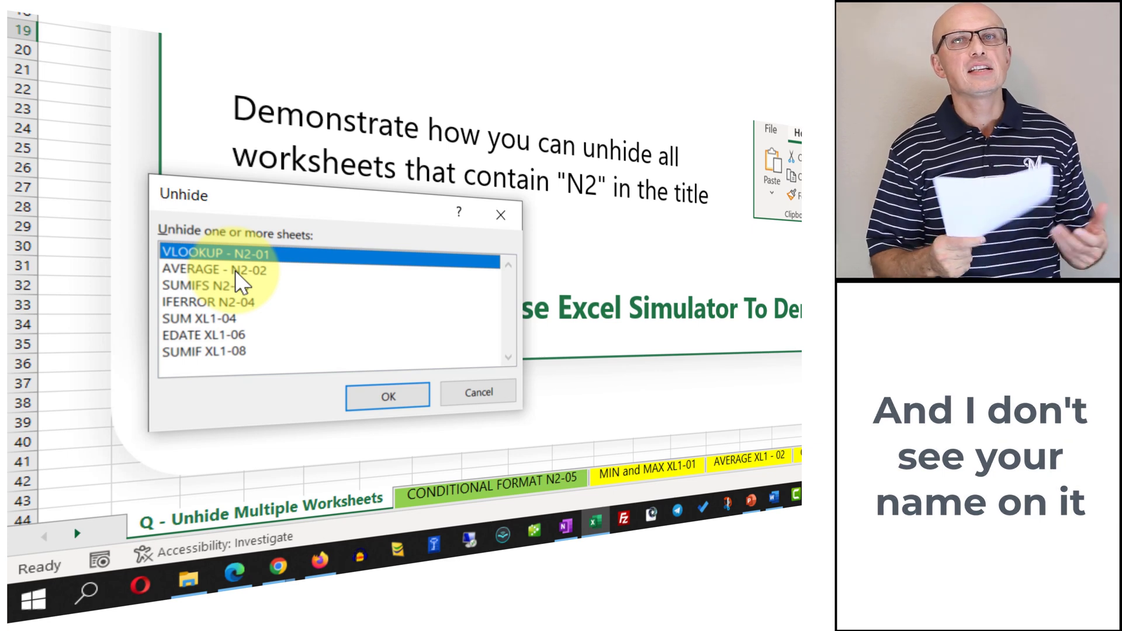
ctrl+click(236, 269)
ctrl+click(236, 284)
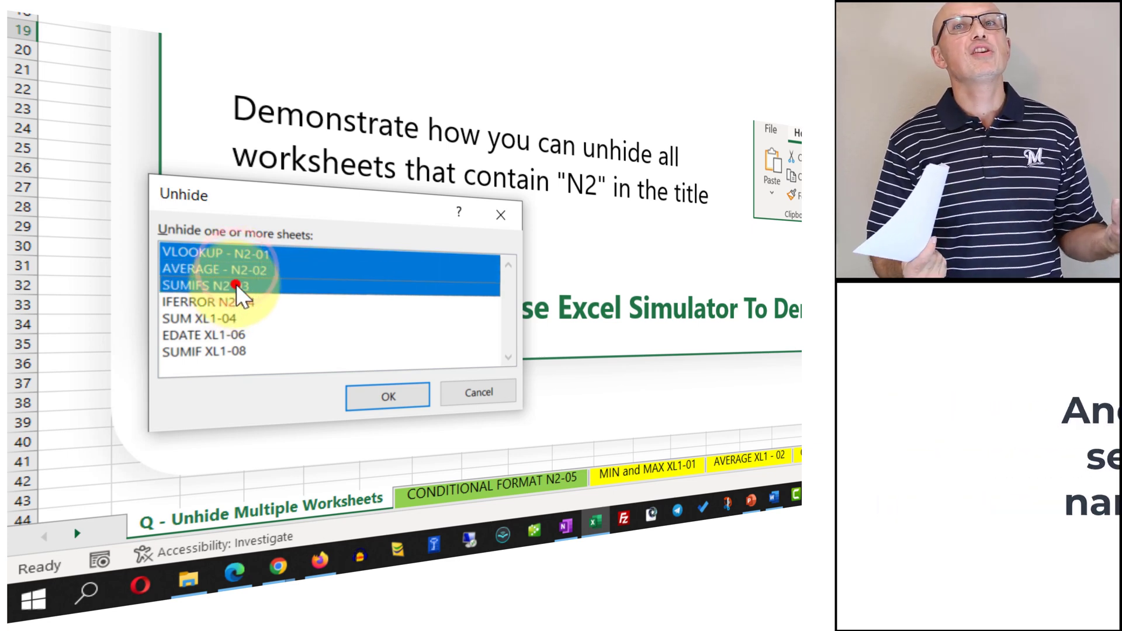
ctrl+click(236, 301)
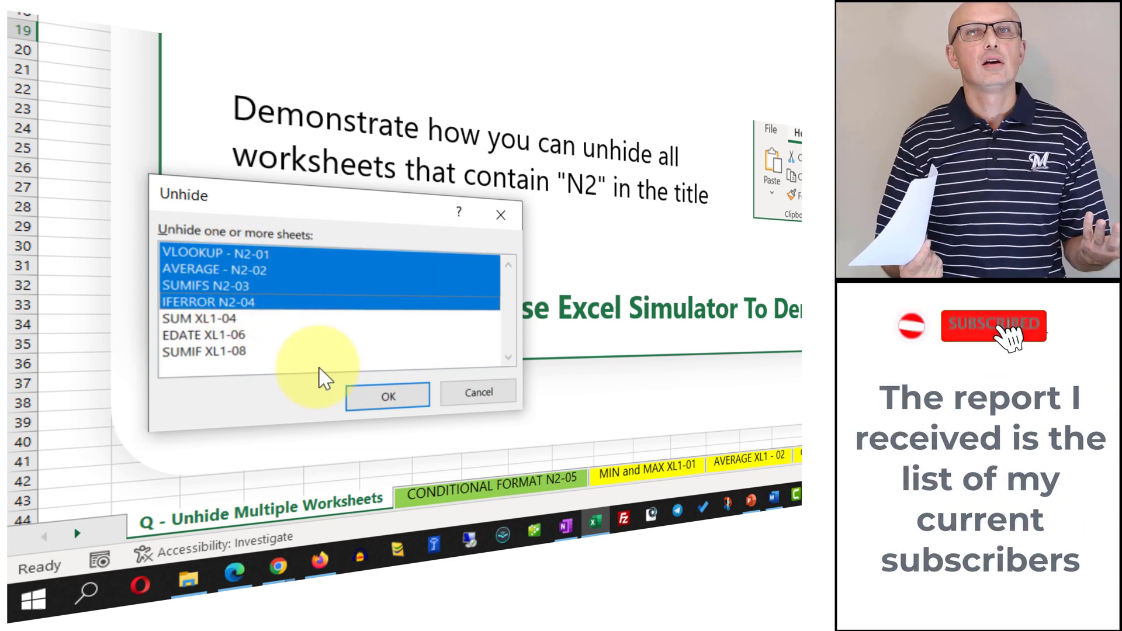
click(398, 399)
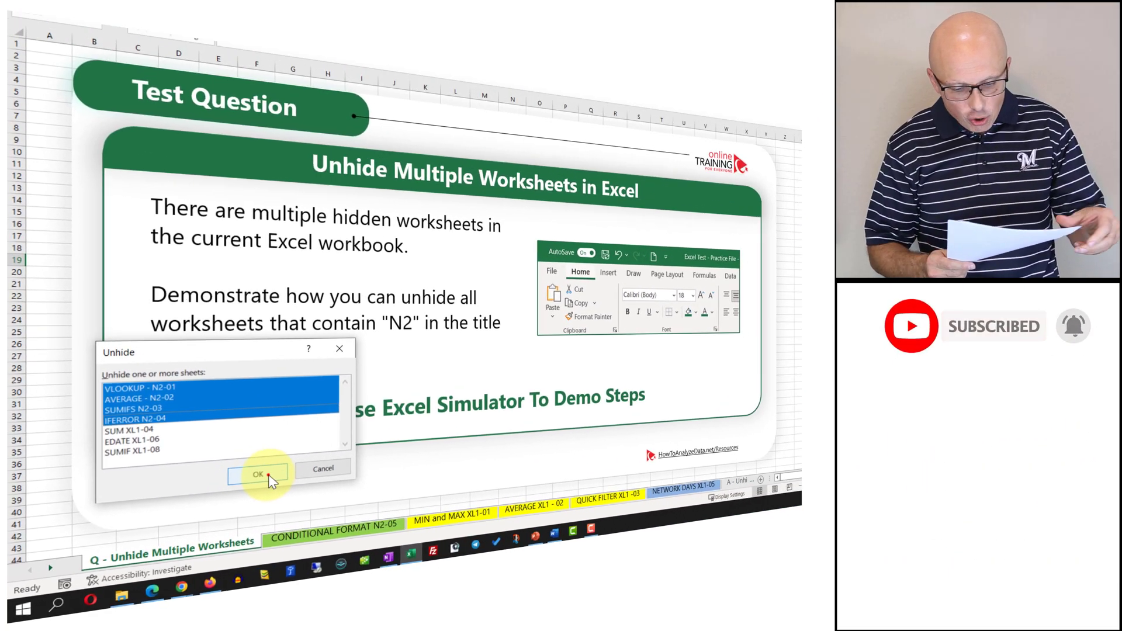
click(383, 404)
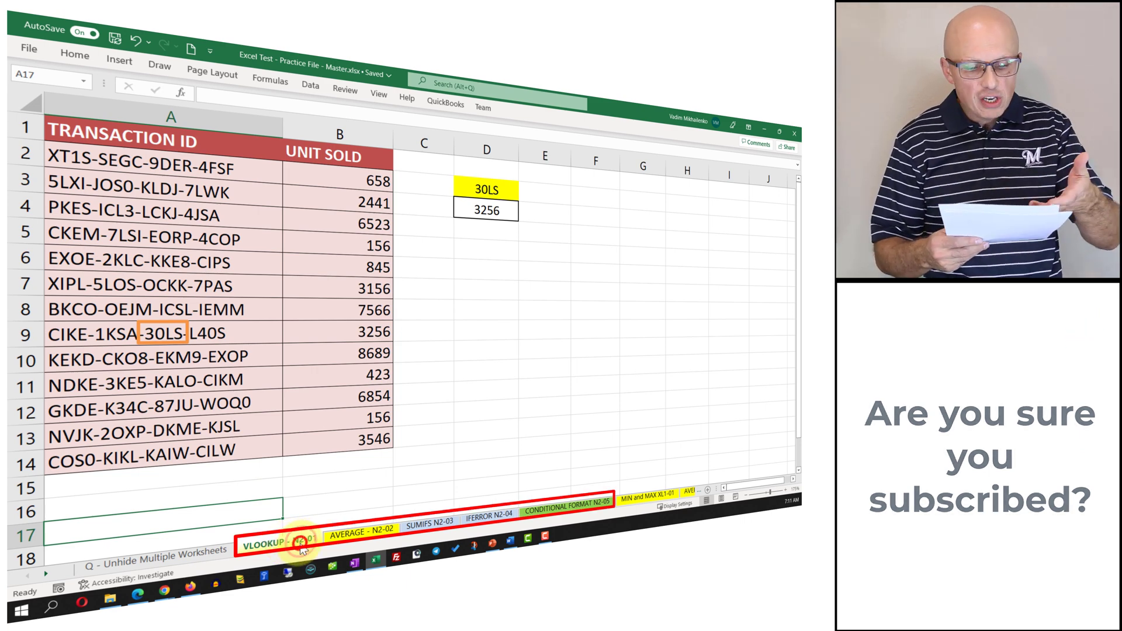
click(435, 524)
click(503, 524)
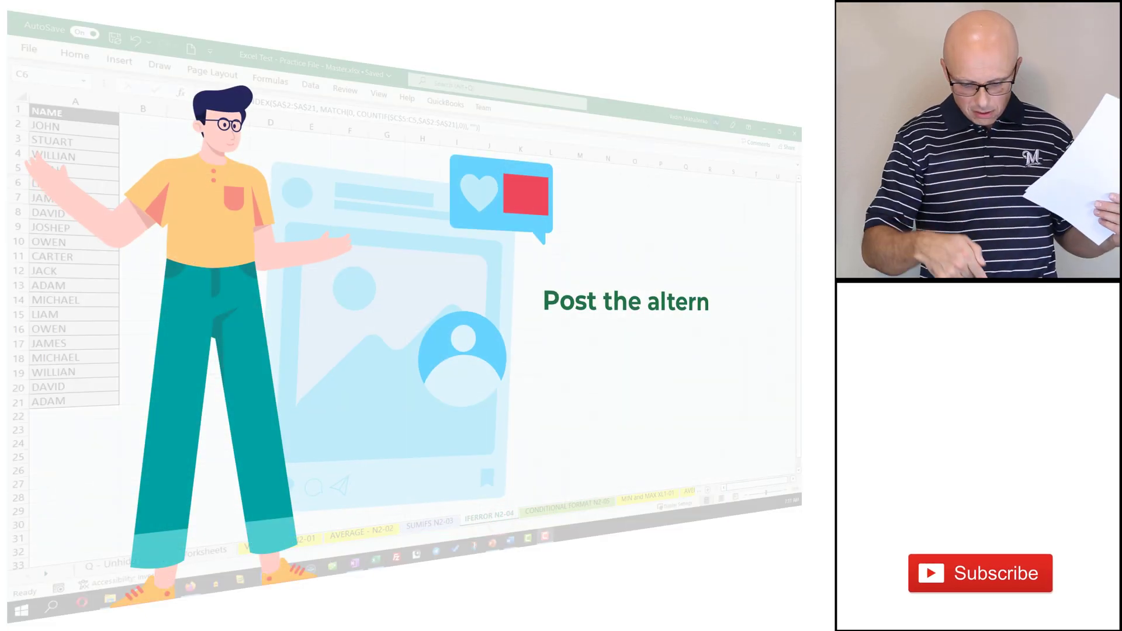